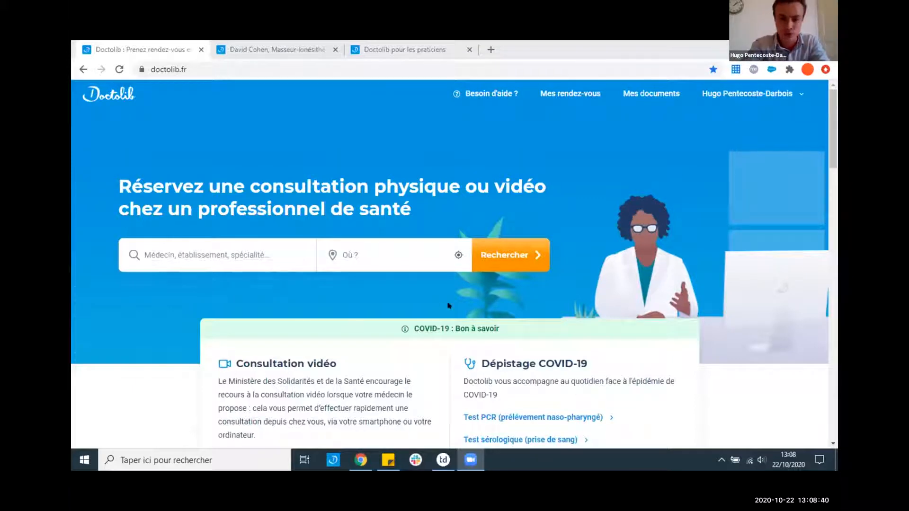
# - Search the home page for a practitioner by their full name
pyautogui.click(184, 244)
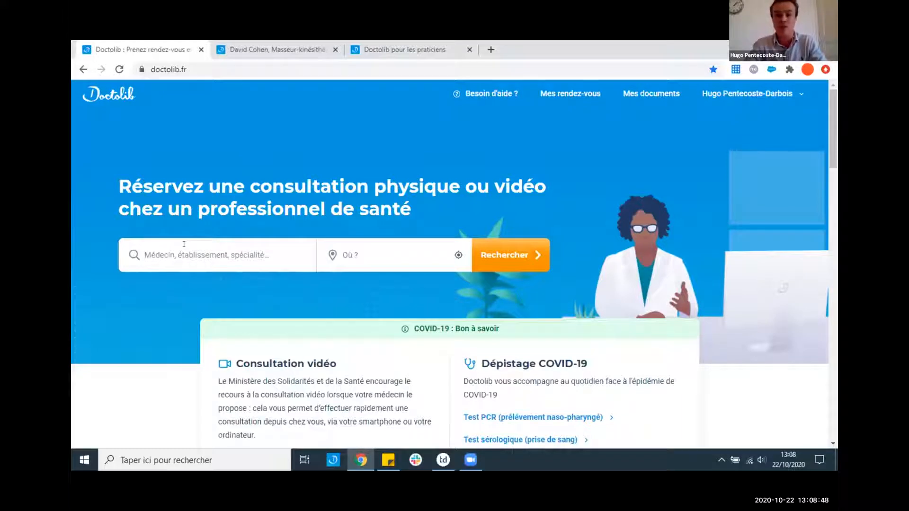
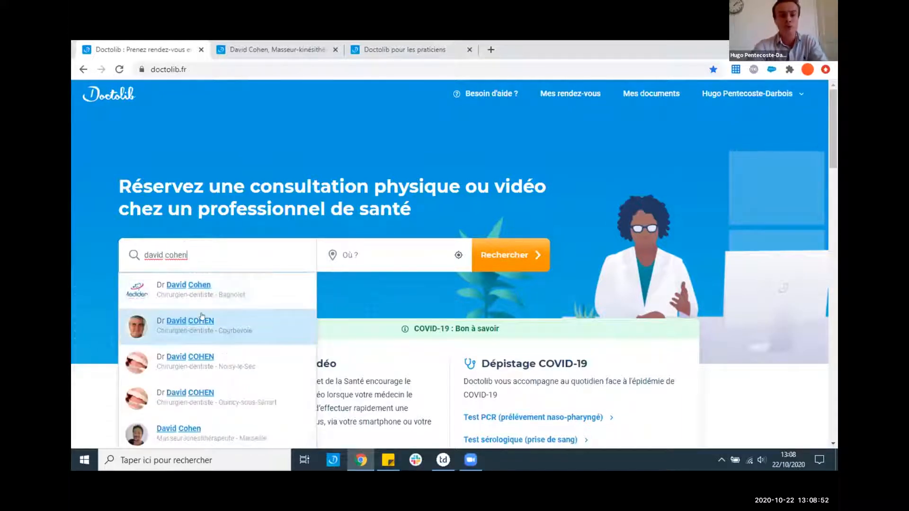
pyautogui.scroll(-3, 199, 318)
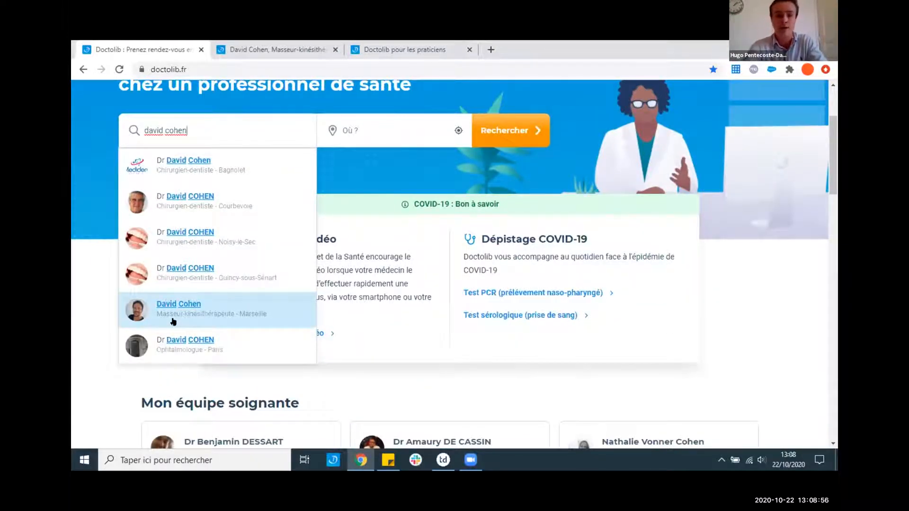
pyautogui.scroll(2, 173, 322)
# - Replace the search with 'masseur', then 'ondes' to get the Ondes de choc suggestions
pyautogui.moveTo(189, 233); pyautogui.dragTo(116, 227)
pyautogui.write('ma')
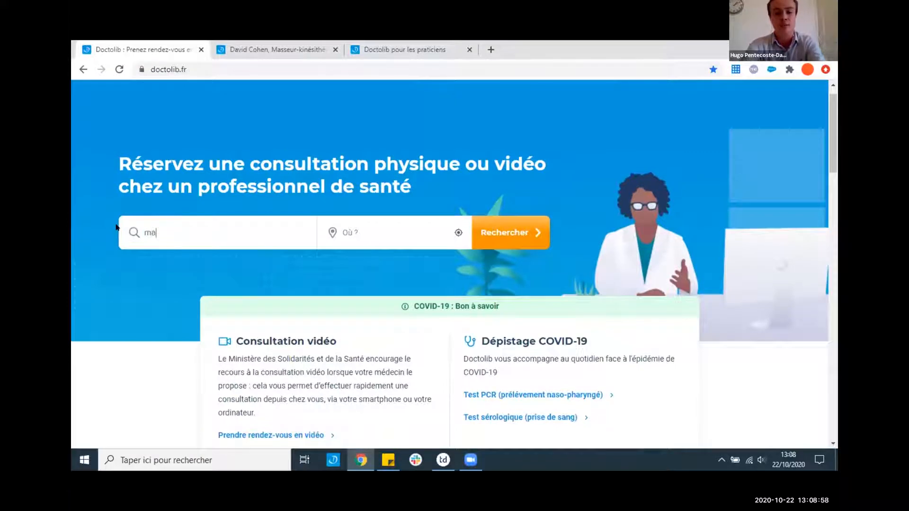
pyautogui.write('sseur')
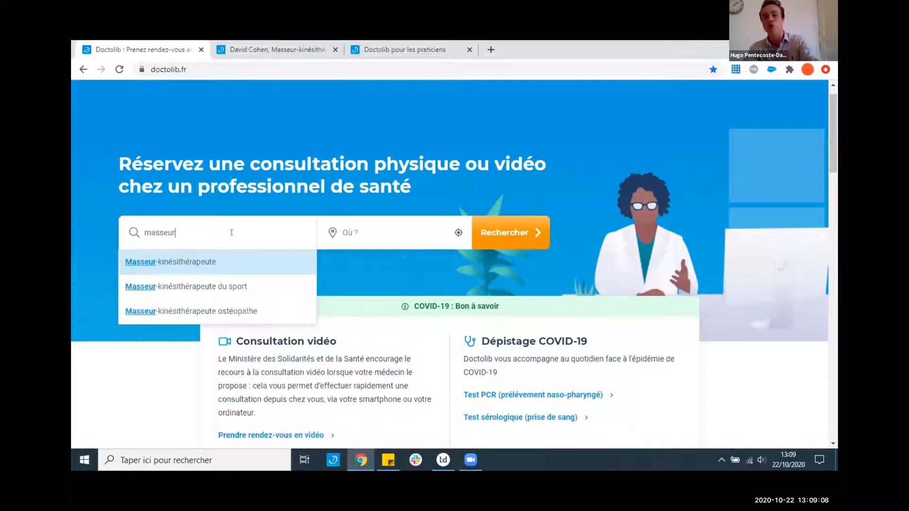
pyautogui.moveTo(180, 231); pyautogui.dragTo(132, 225)
pyautogui.write('ondes')
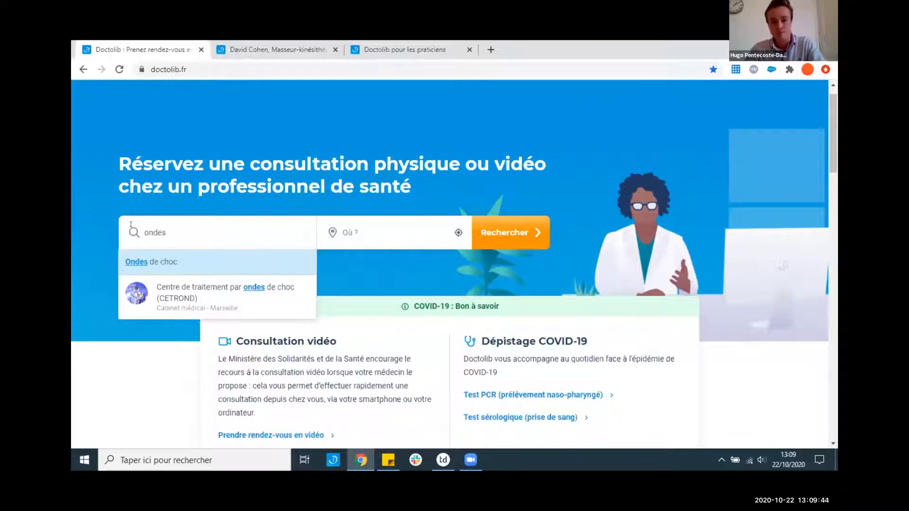
# - Bring up the Marseille practitioner's profile and highlight its fees and payment information
pyautogui.click(280, 44)
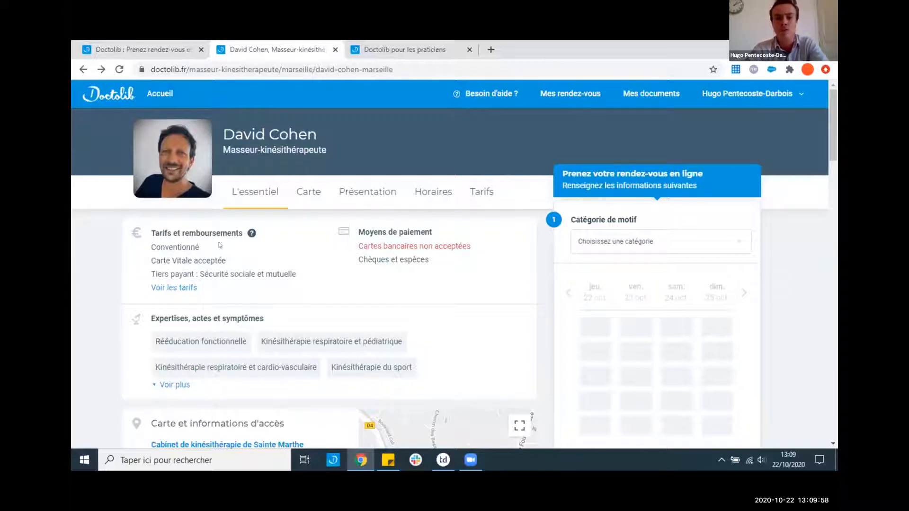
pyautogui.moveTo(155, 233); pyautogui.dragTo(376, 266)
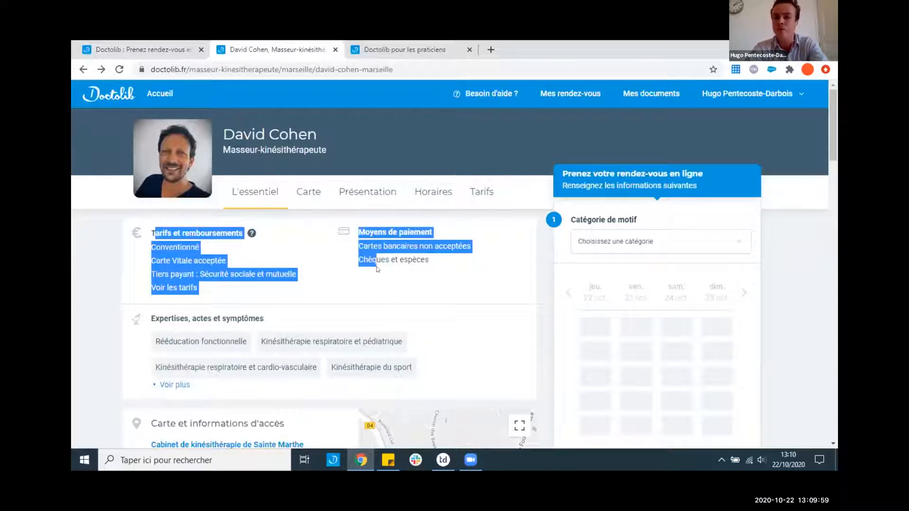
pyautogui.click(407, 272)
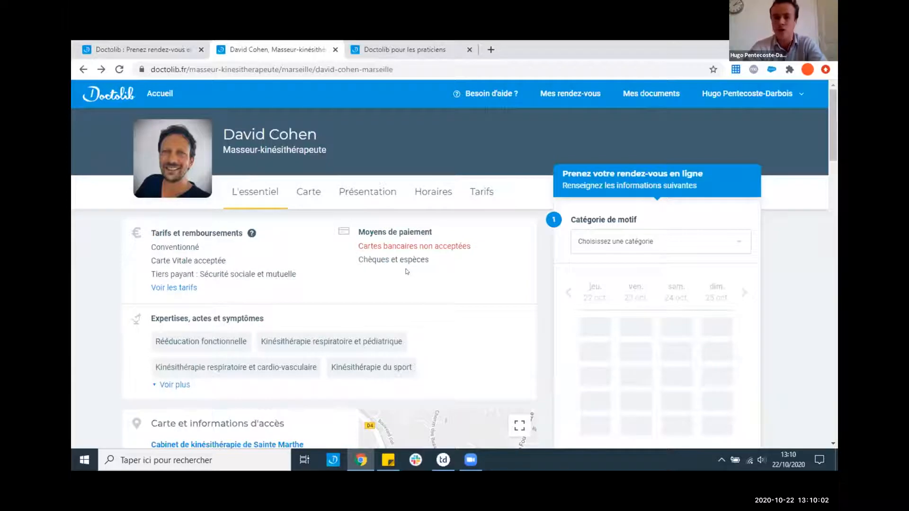
# - Expand the full Expertises list and browse the diplomas, access details and booking sections
pyautogui.scroll(-2, 303, 279)
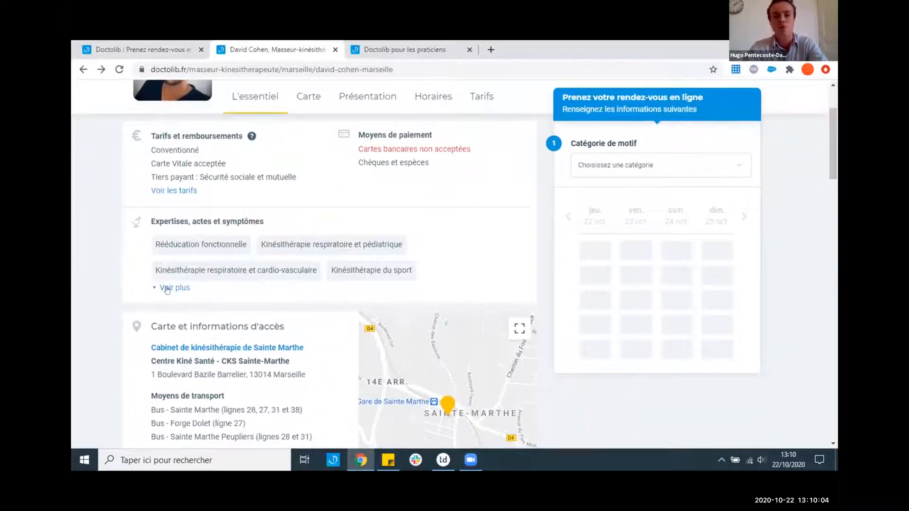
pyautogui.click(168, 287)
pyautogui.scroll(-1, 170, 288)
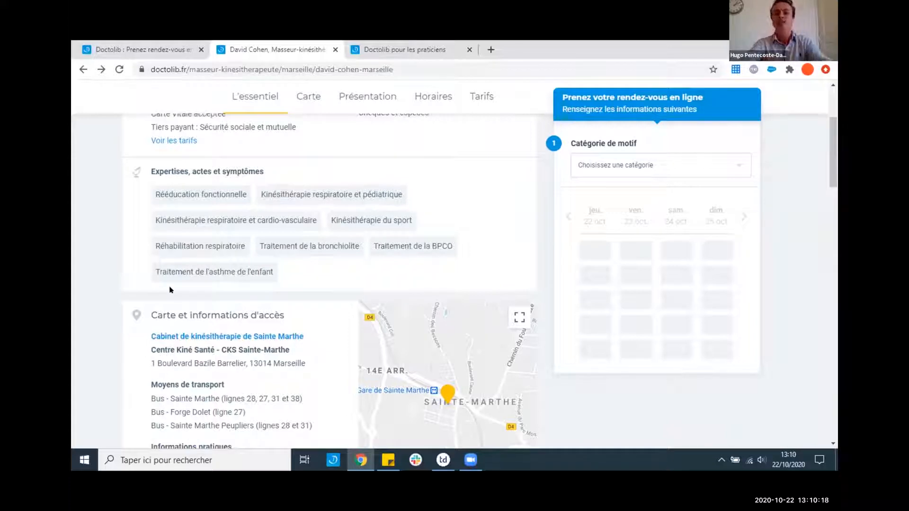
pyautogui.scroll(-2, 170, 289)
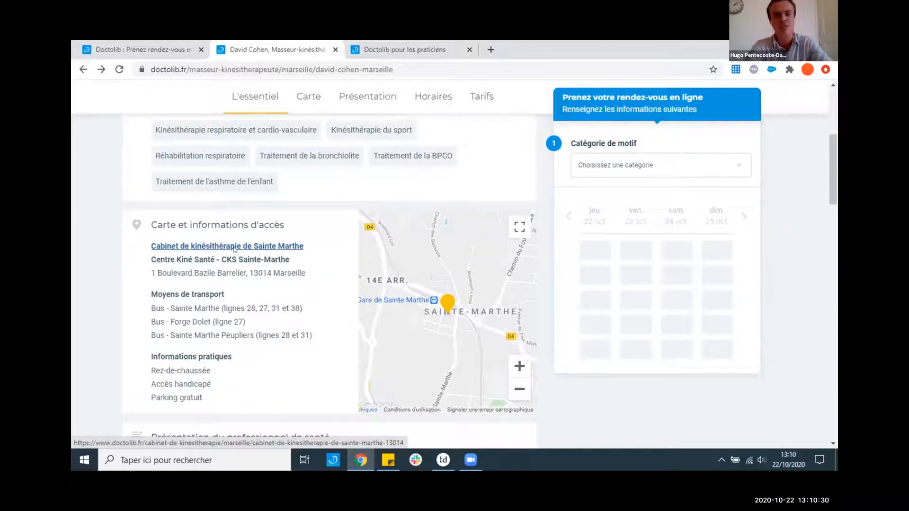
pyautogui.scroll(-5, 231, 249)
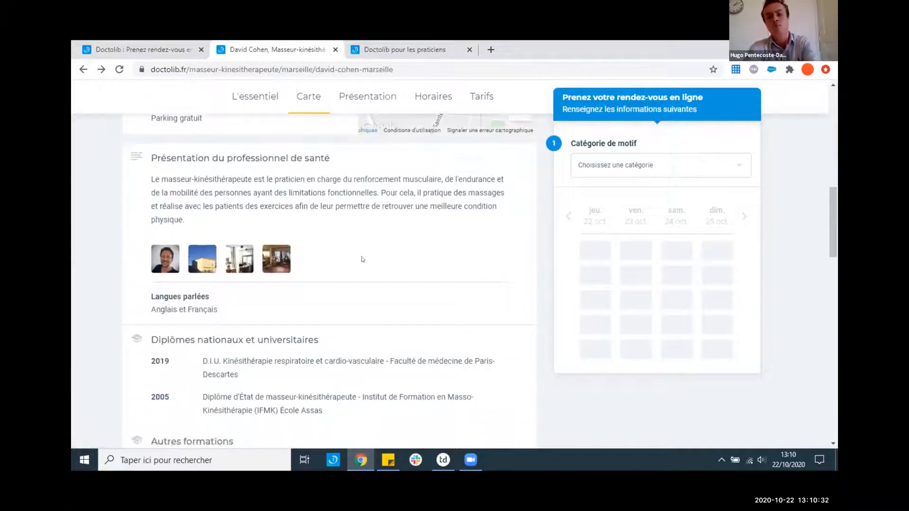
pyautogui.scroll(-2, 362, 260)
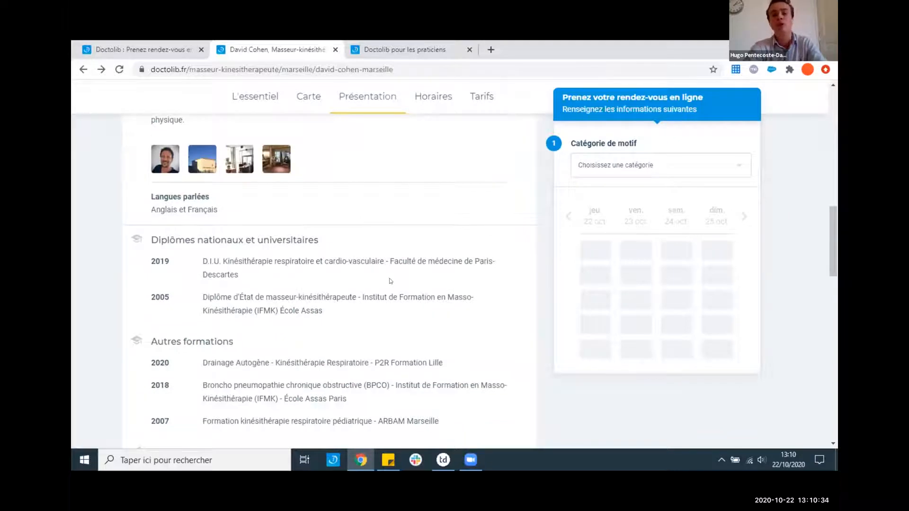
pyautogui.scroll(-2, 379, 280)
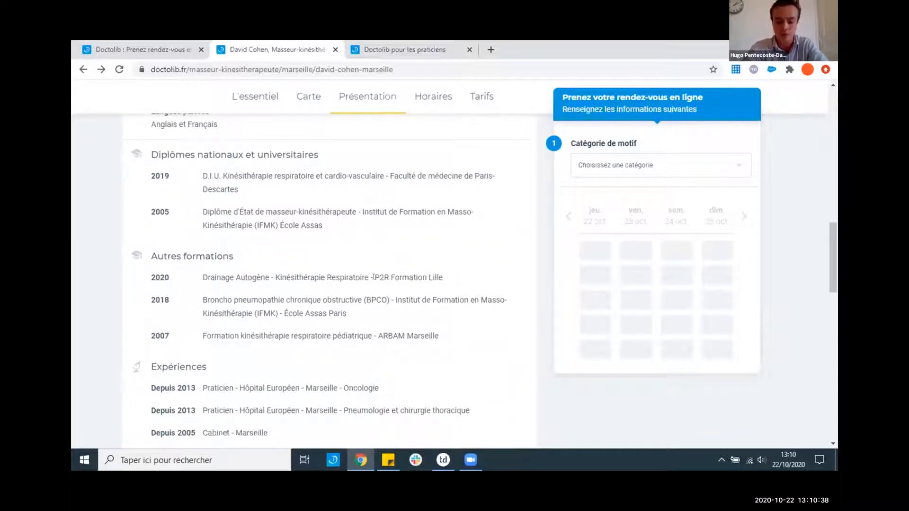
pyautogui.scroll(9, 373, 277)
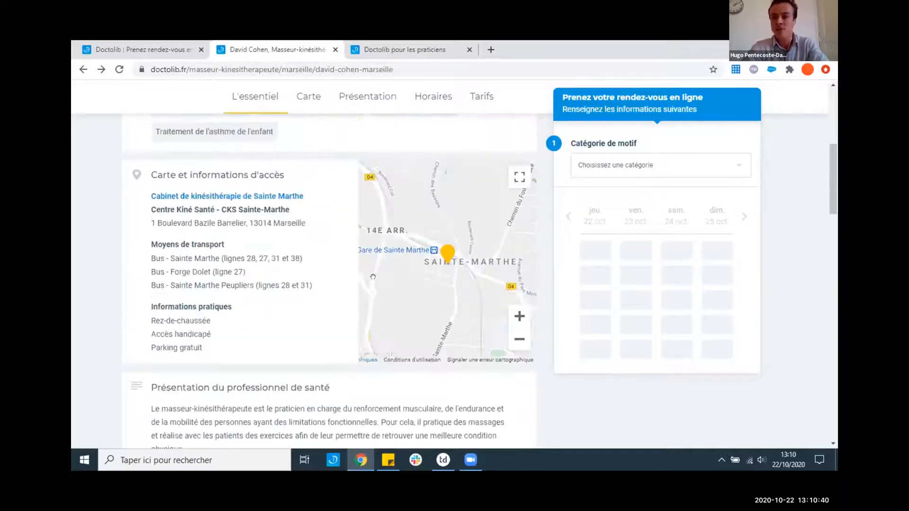
pyautogui.scroll(6, 373, 277)
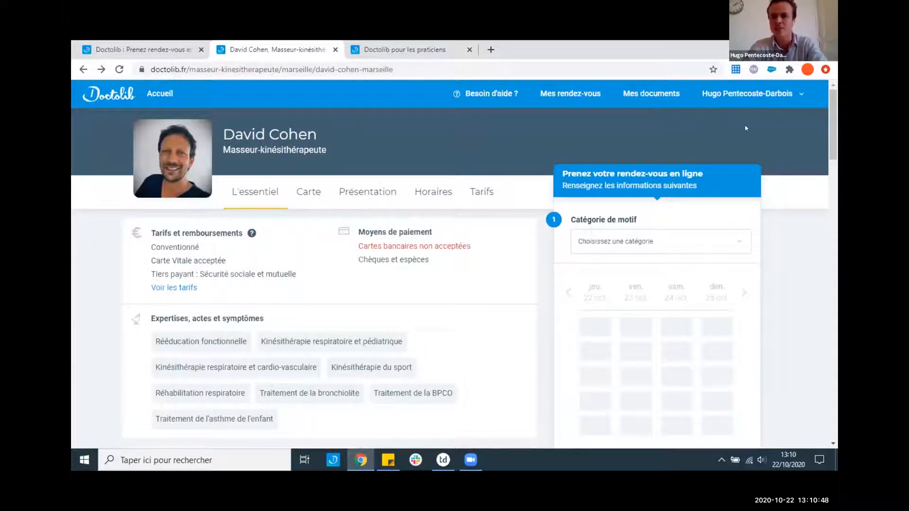
pyautogui.scroll(-2, 720, 124)
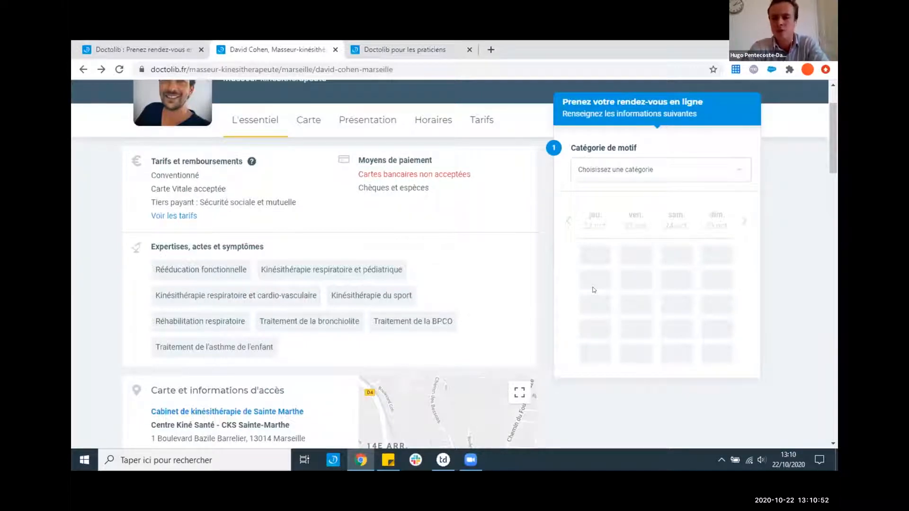
# - Pick Kinésithérapie du sport, the first-session motif, and the 18:00 slot on Thursday 22 October
pyautogui.click(648, 171)
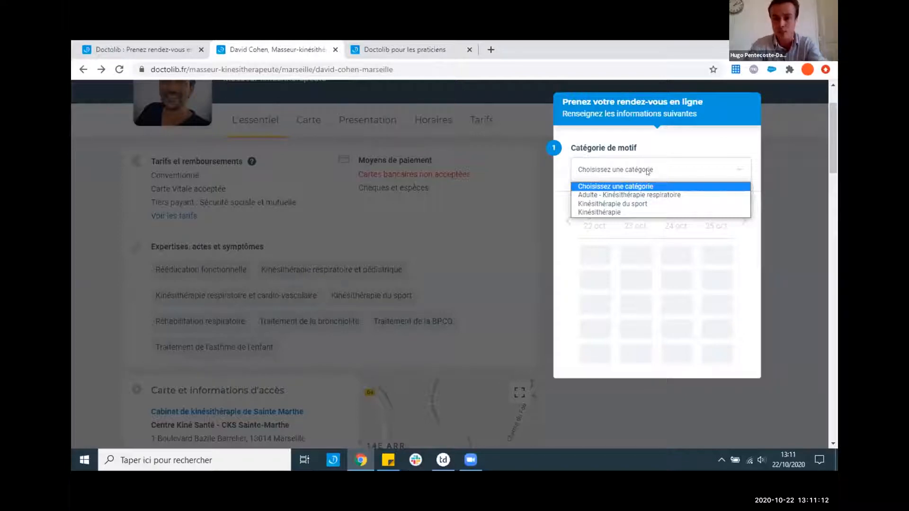
pyautogui.click(630, 205)
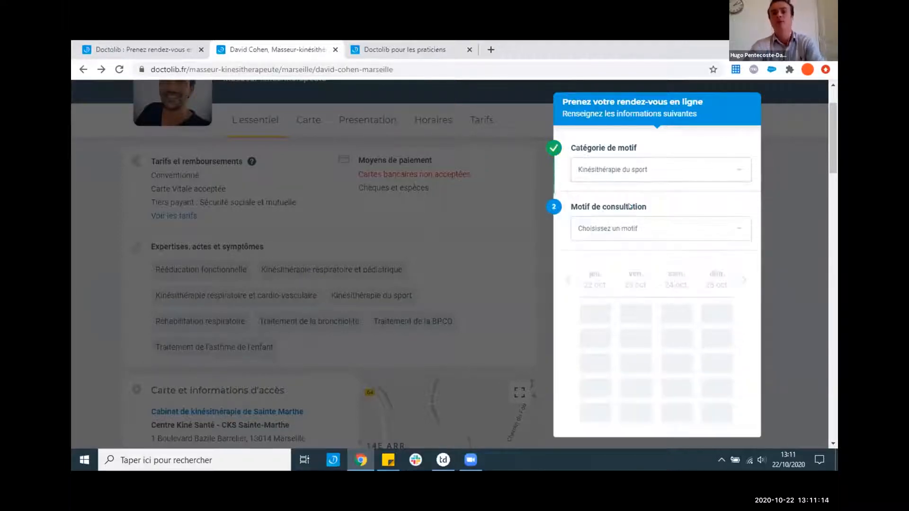
pyautogui.click(629, 227)
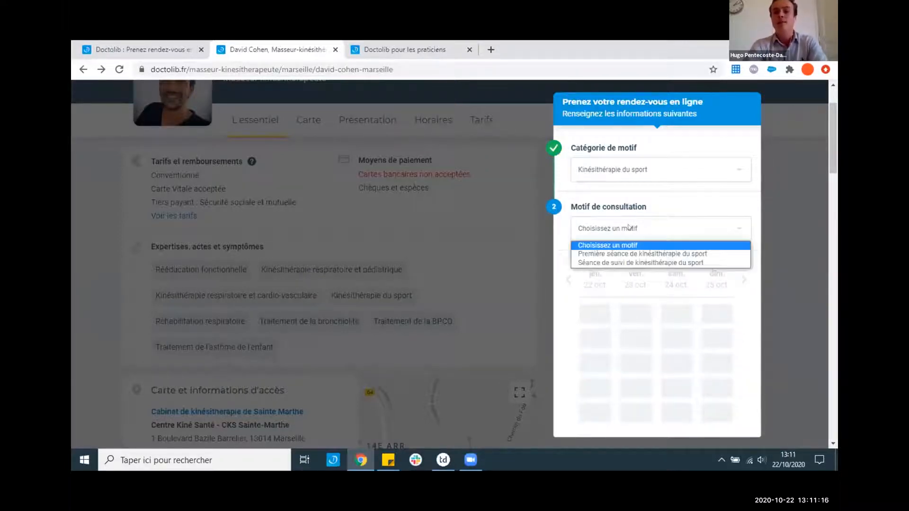
pyautogui.click(606, 254)
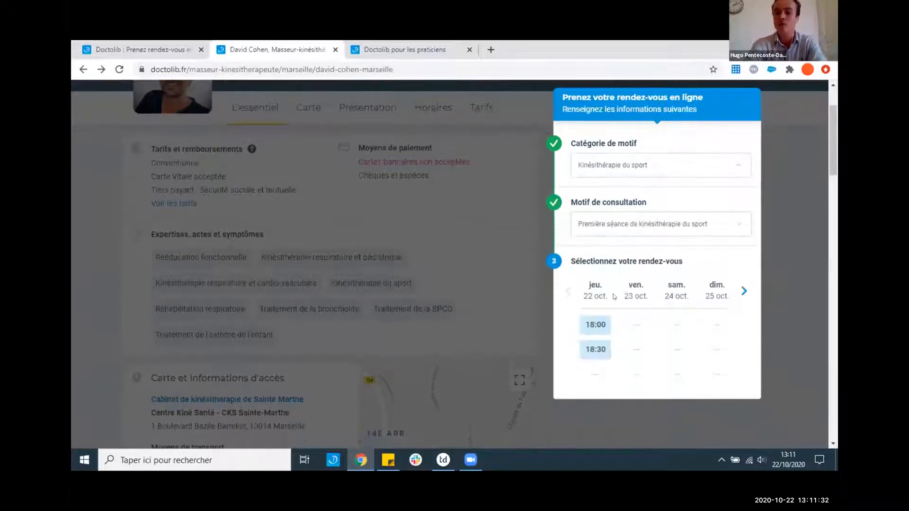
pyautogui.click(593, 325)
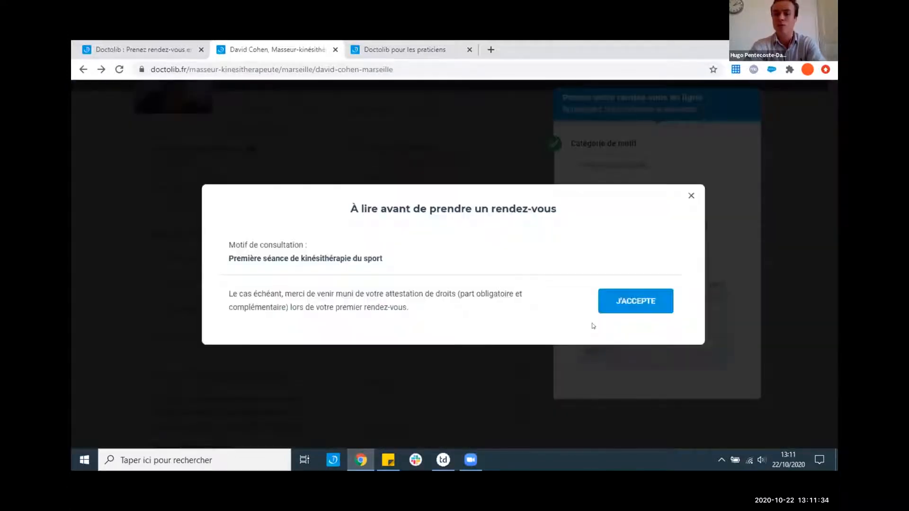
# - Accept the rights certificate, scheduling, socks and carte vitale notices, then confirm the instructions are read
pyautogui.click(640, 304)
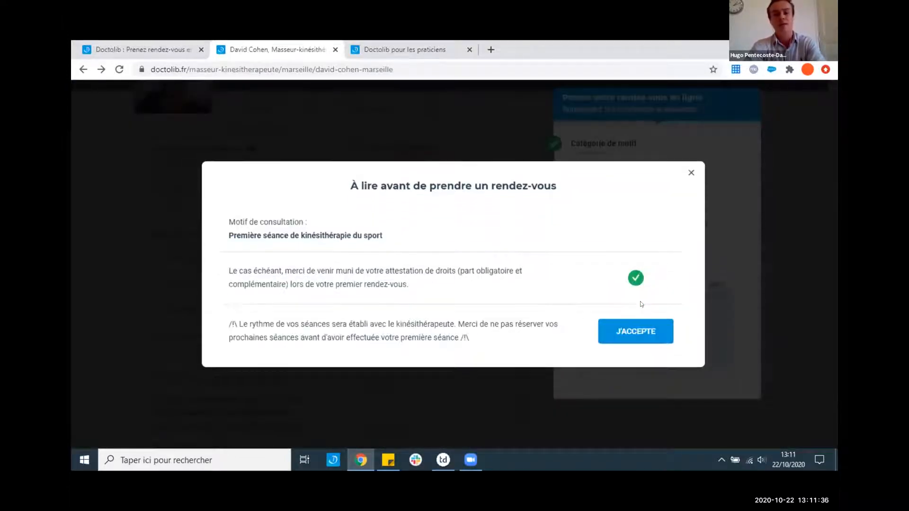
pyautogui.click(656, 335)
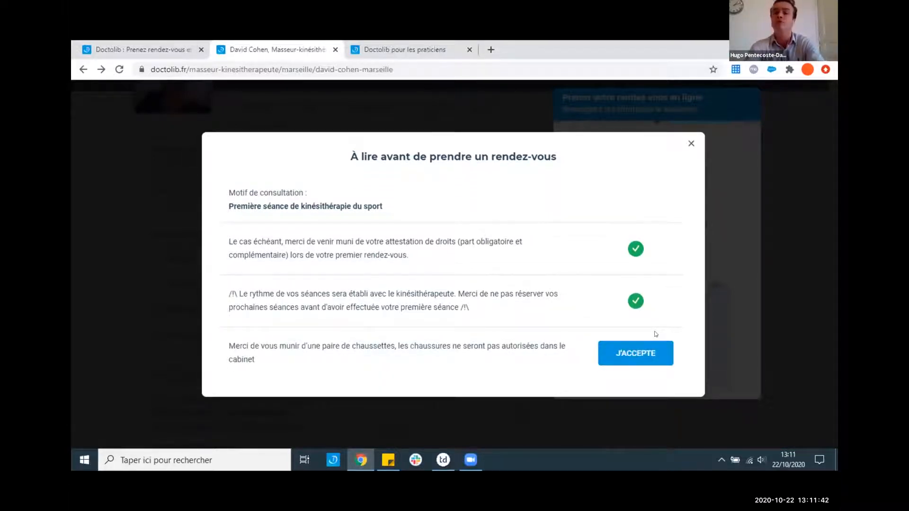
pyautogui.click(640, 358)
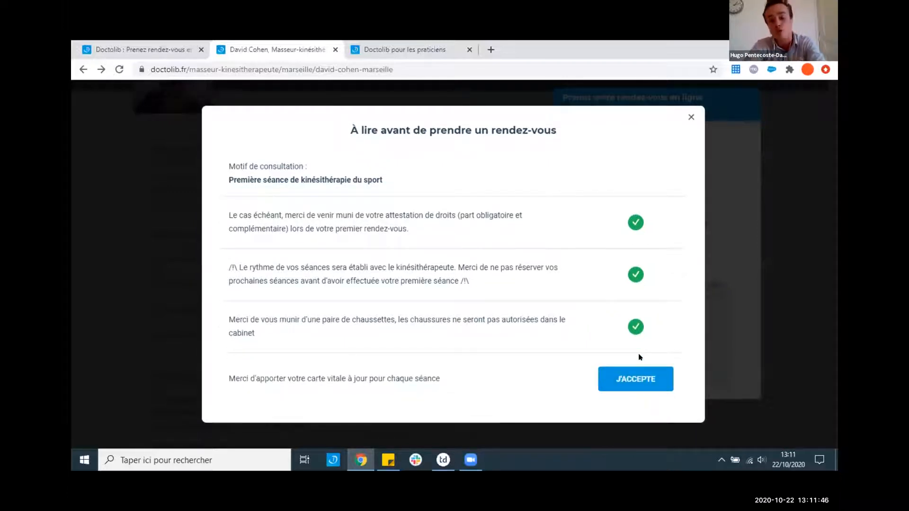
pyautogui.click(642, 378)
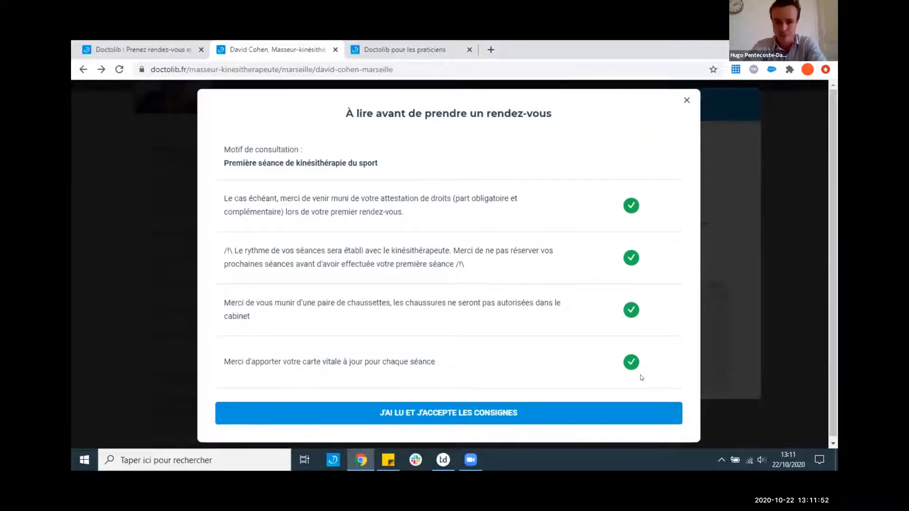
pyautogui.click(429, 412)
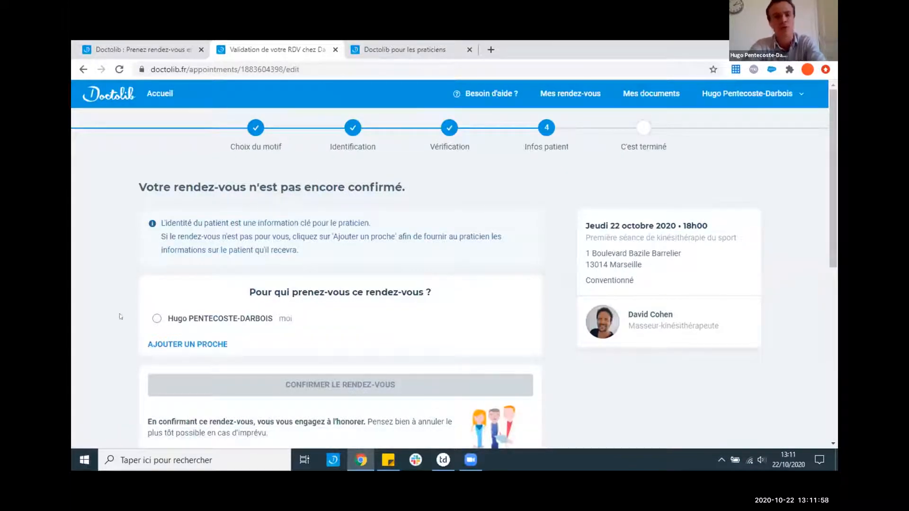
# - Choose 'moi' as the person the appointment is for
pyautogui.click(157, 318)
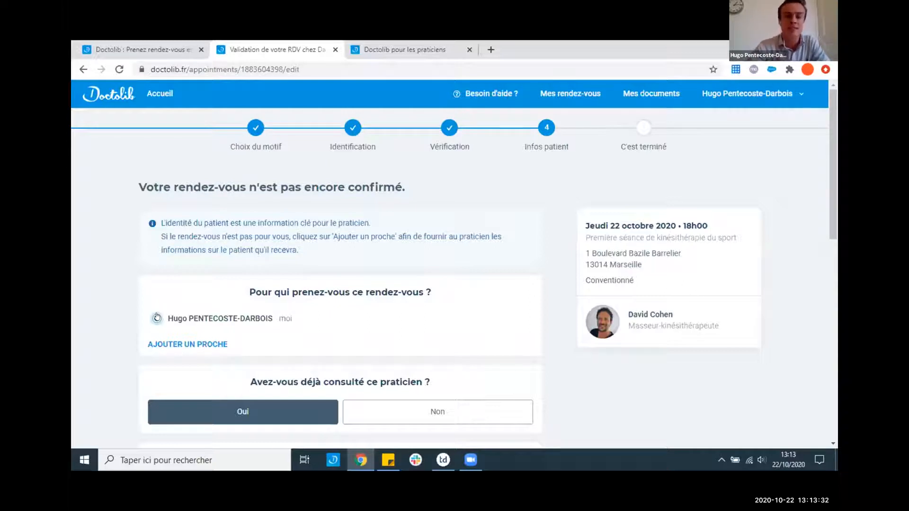
# - Re-select the 'moi' option so the account holder shows as the patient
pyautogui.click(157, 318)
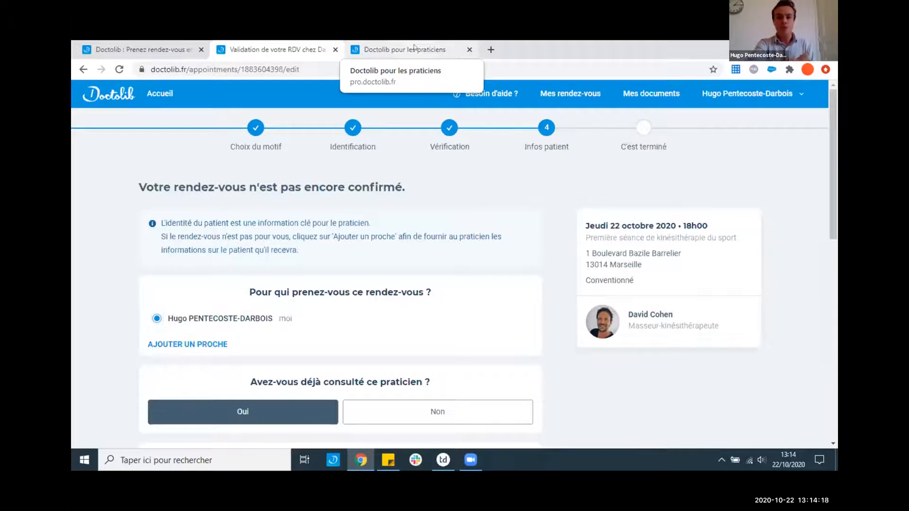
# - Switch to the Doctolib Pro agenda and open Paramètres from the KD account menu
pyautogui.click(414, 47)
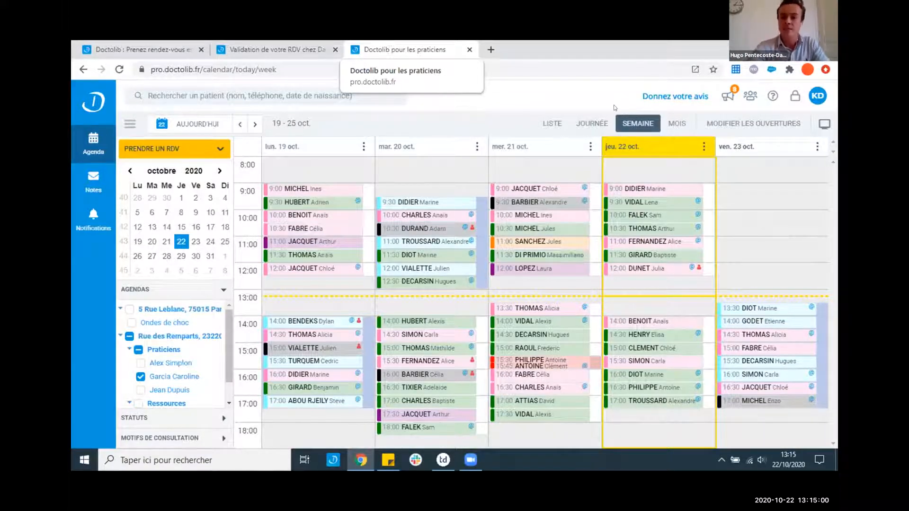
pyautogui.click(818, 96)
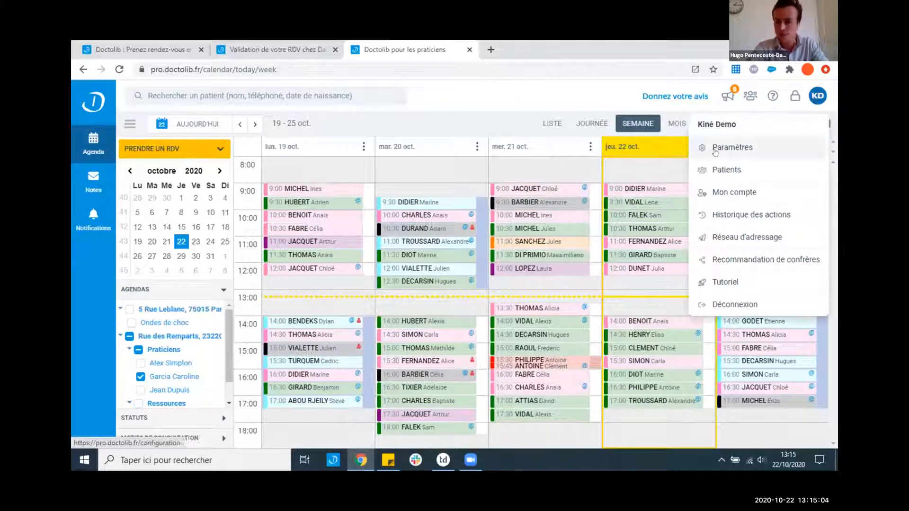
pyautogui.click(734, 148)
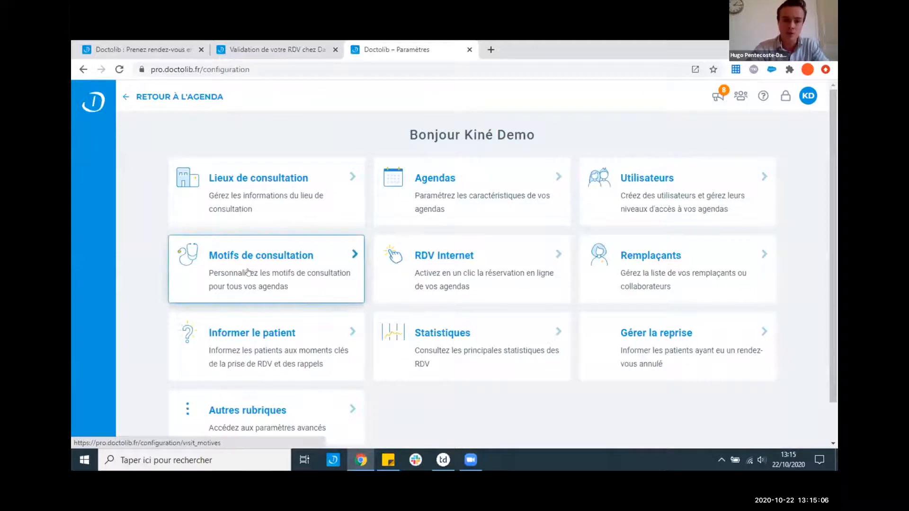
# - Open Motifs de consultation and review the Kinésithérapie générale delays, highlighting the Délai maximum column
pyautogui.click(251, 271)
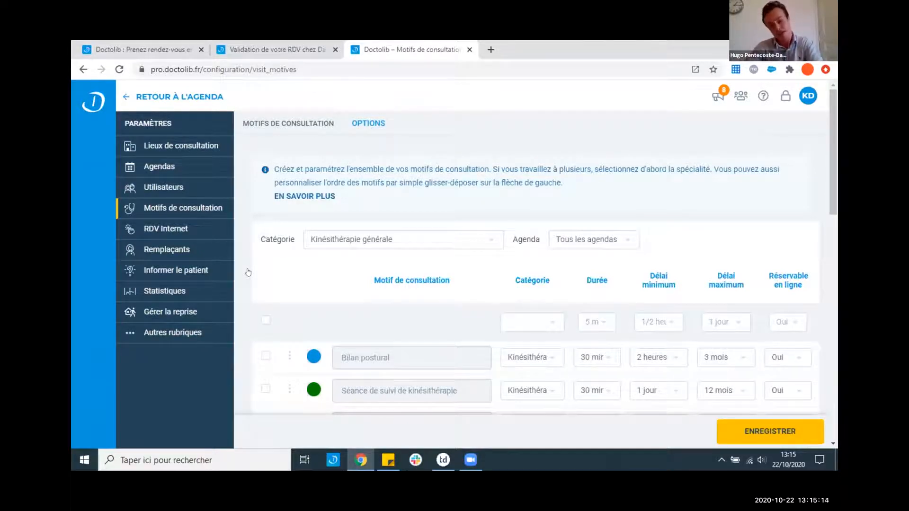
pyautogui.scroll(-3, 248, 273)
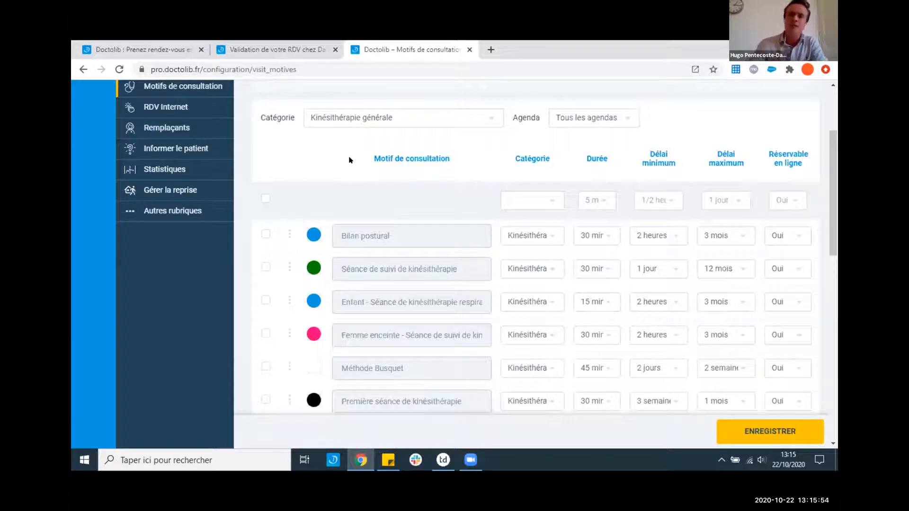
pyautogui.moveTo(642, 150); pyautogui.dragTo(748, 178)
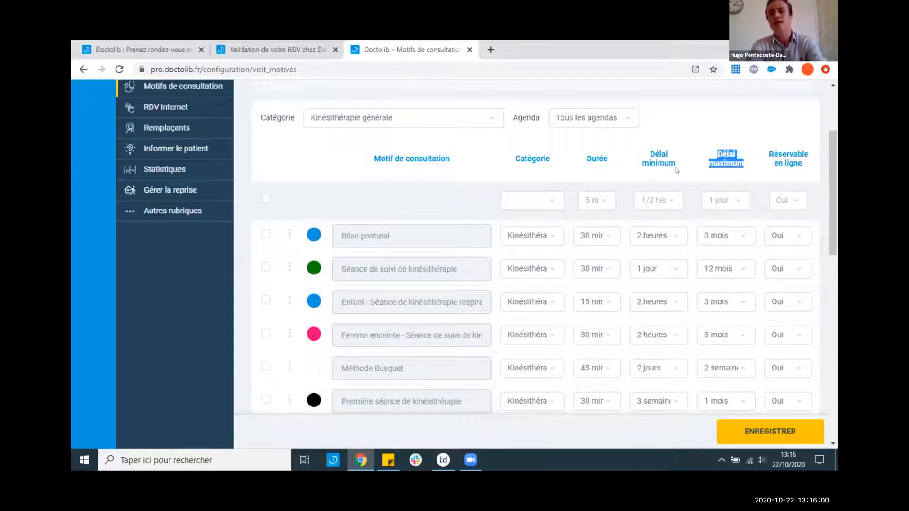
pyautogui.click(683, 174)
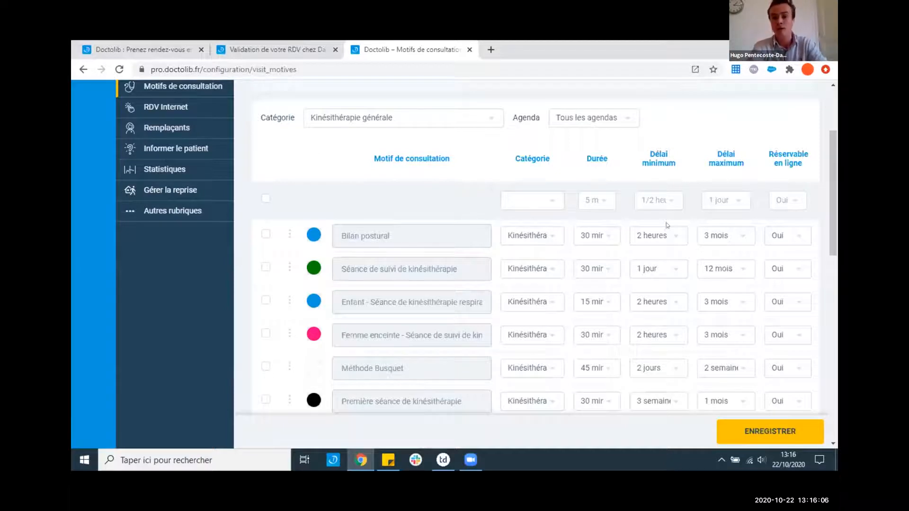
pyautogui.click(665, 235)
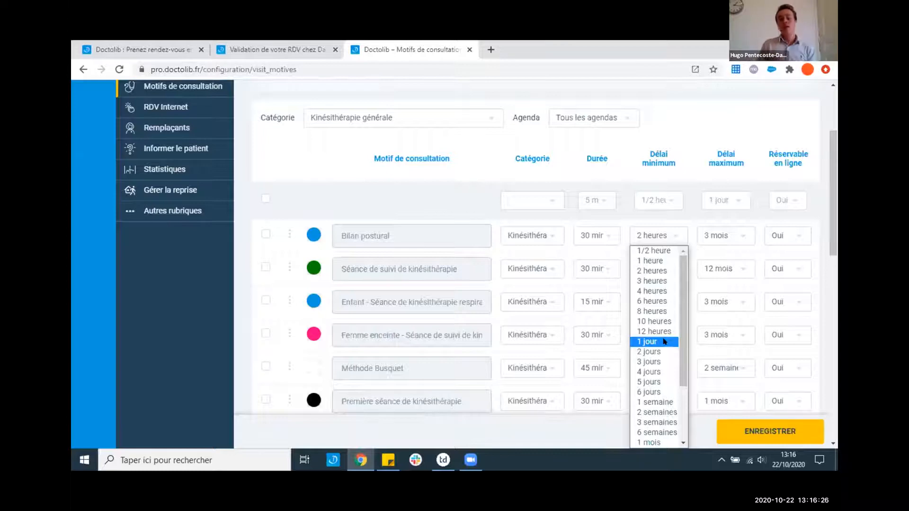
pyautogui.click(683, 143)
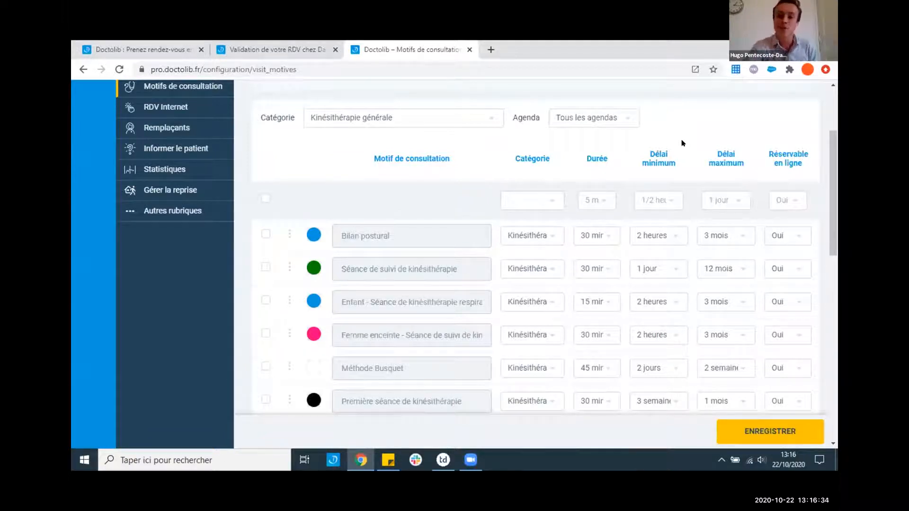
pyautogui.click(740, 239)
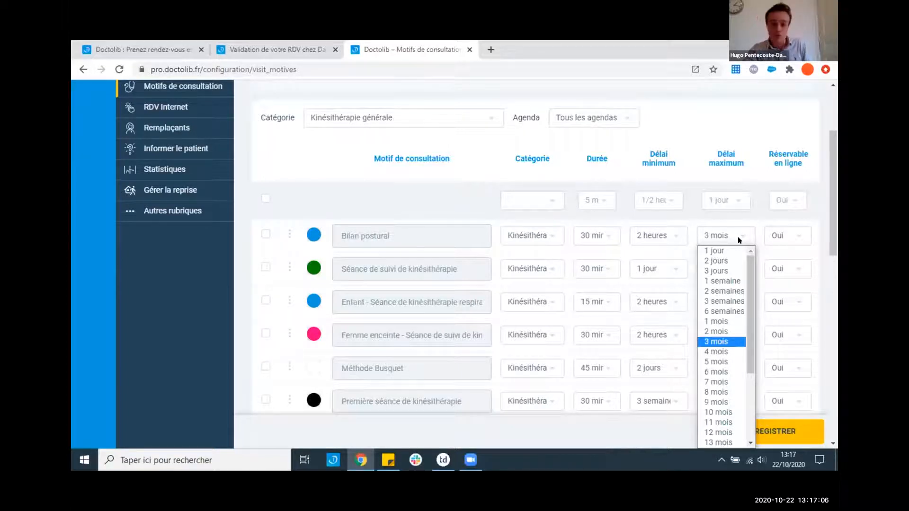
pyautogui.click(692, 144)
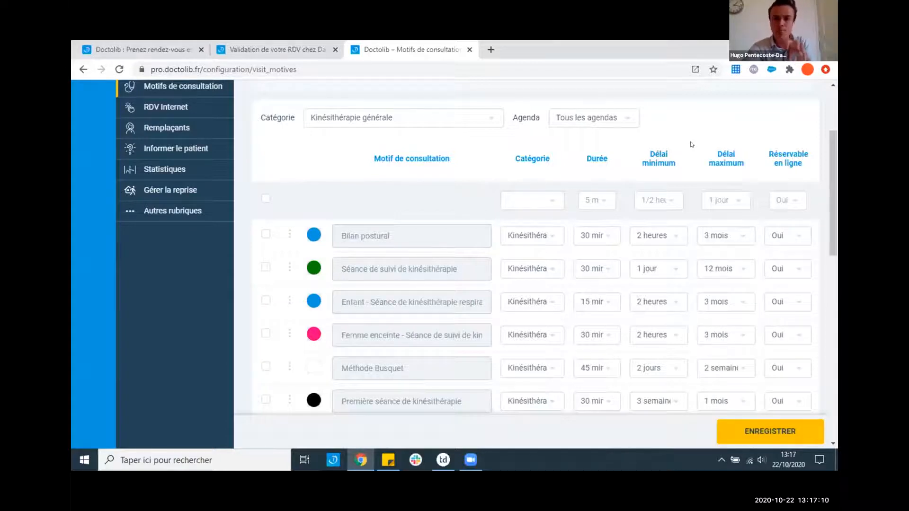
pyautogui.scroll(2, 692, 144)
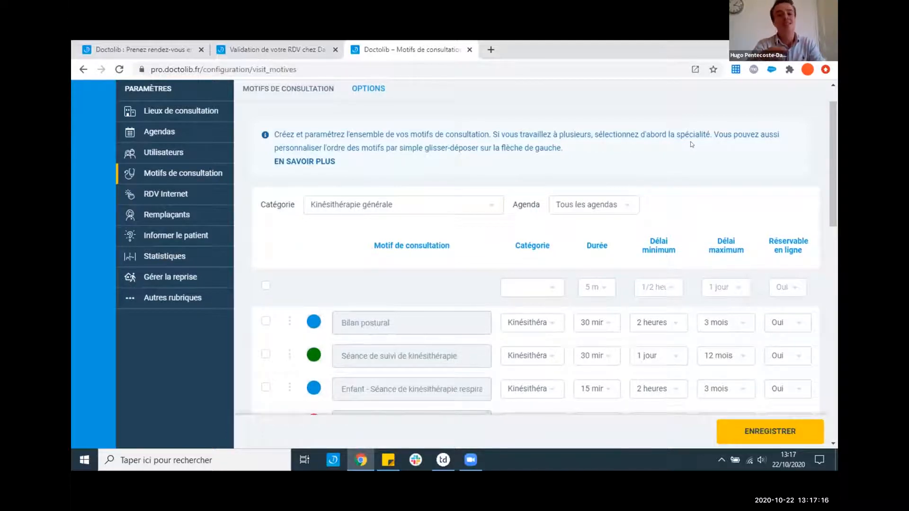
pyautogui.scroll(1, 692, 144)
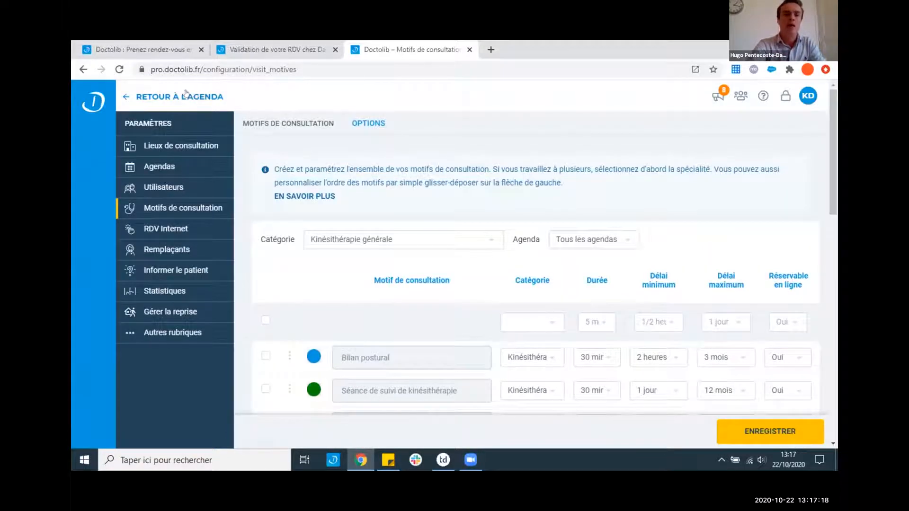
# - Return to the agenda and open the weekly opening-periods editor with MODIFIER LES OUVERTURES
pyautogui.click(186, 95)
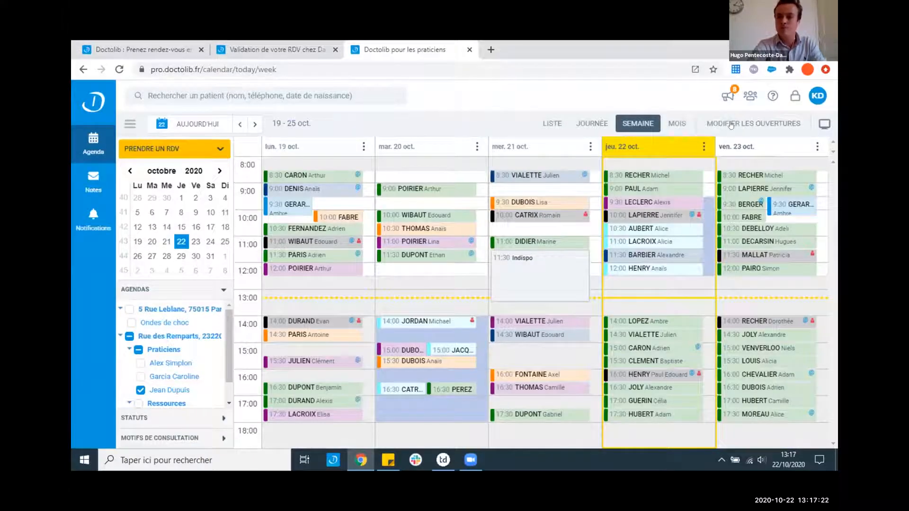
pyautogui.click(732, 124)
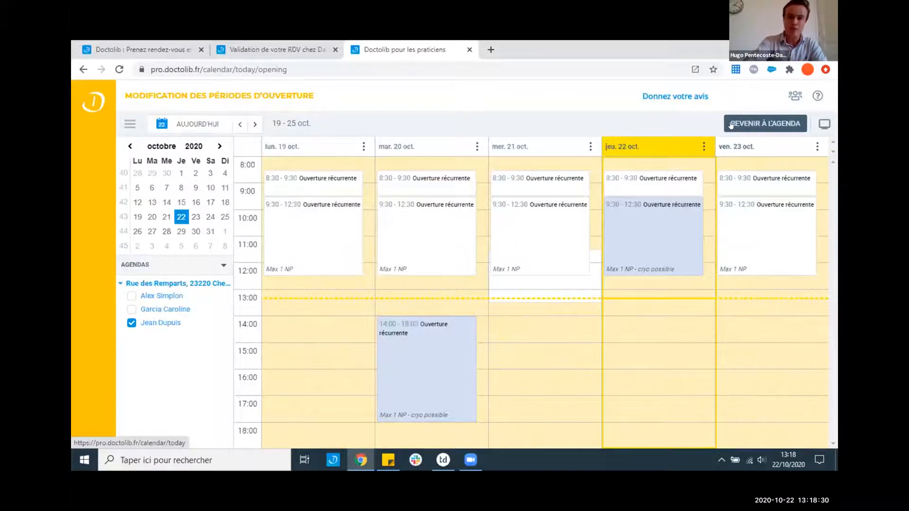
# - Return to the 19–25 October agenda and switch the shown practitioner twice under Praticiens
pyautogui.click(732, 125)
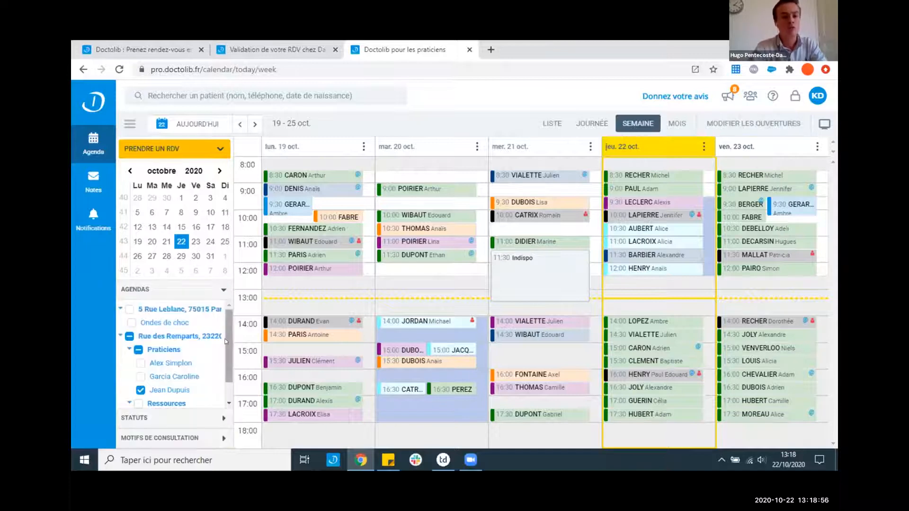
pyautogui.moveTo(225, 341); pyautogui.dragTo(225, 359)
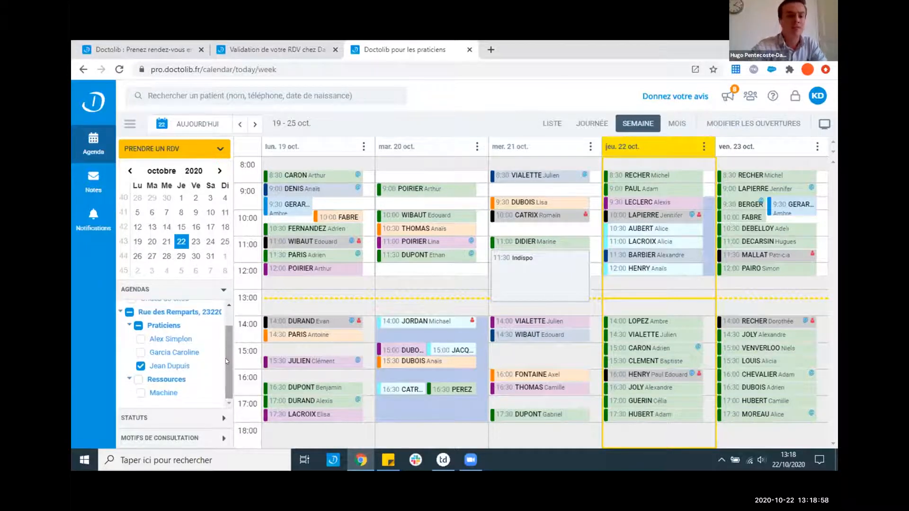
pyautogui.click(175, 353)
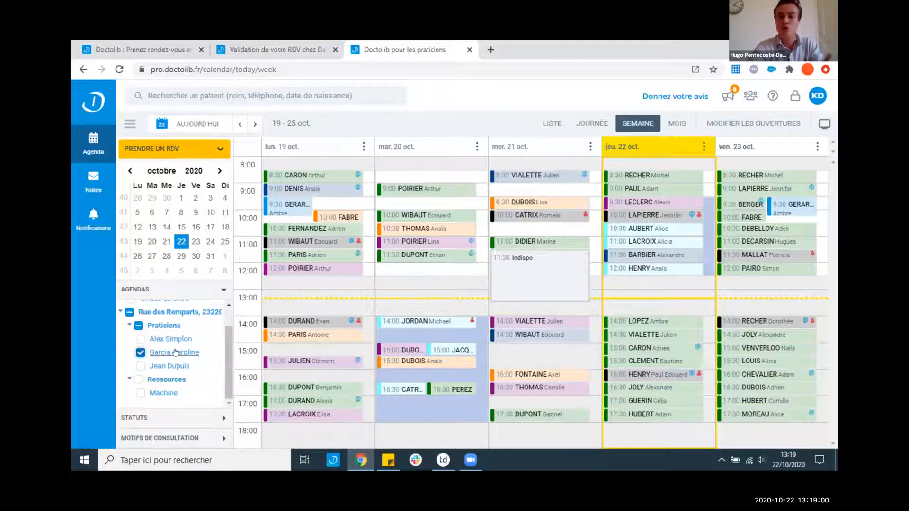
pyautogui.click(166, 336)
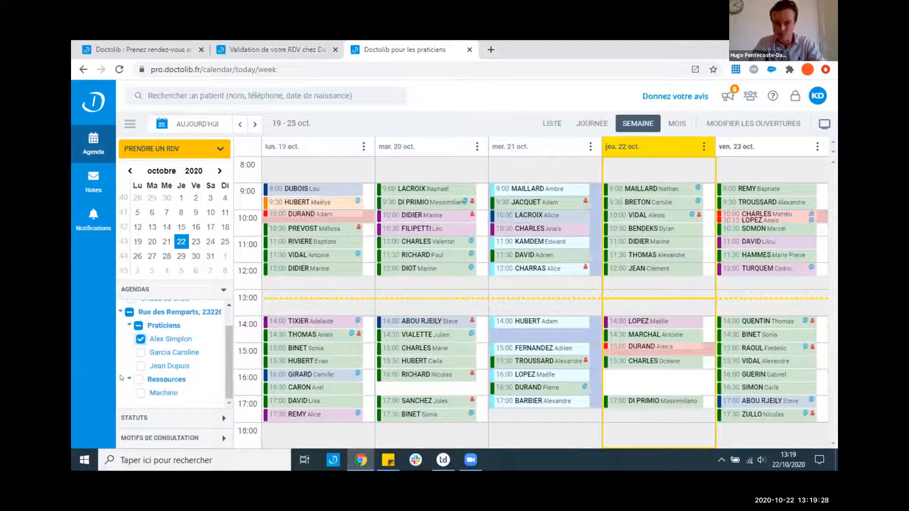
pyautogui.click(255, 124)
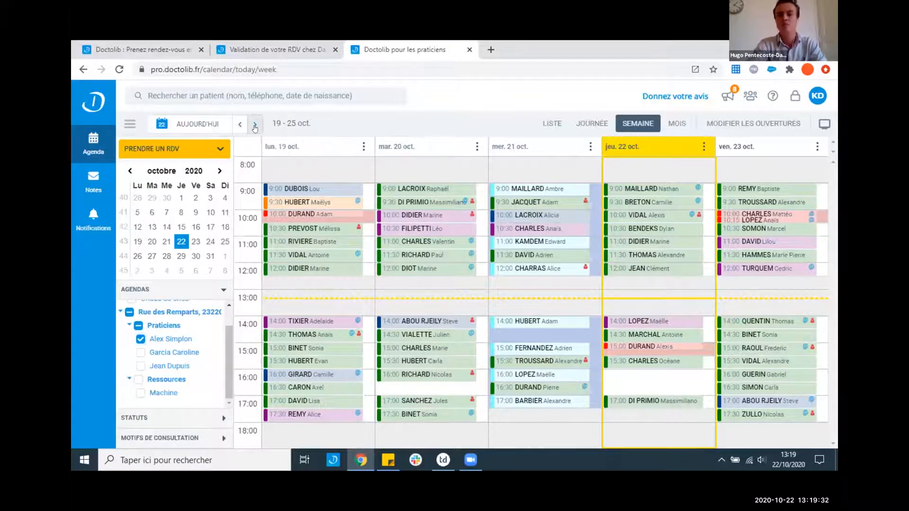
pyautogui.click(240, 124)
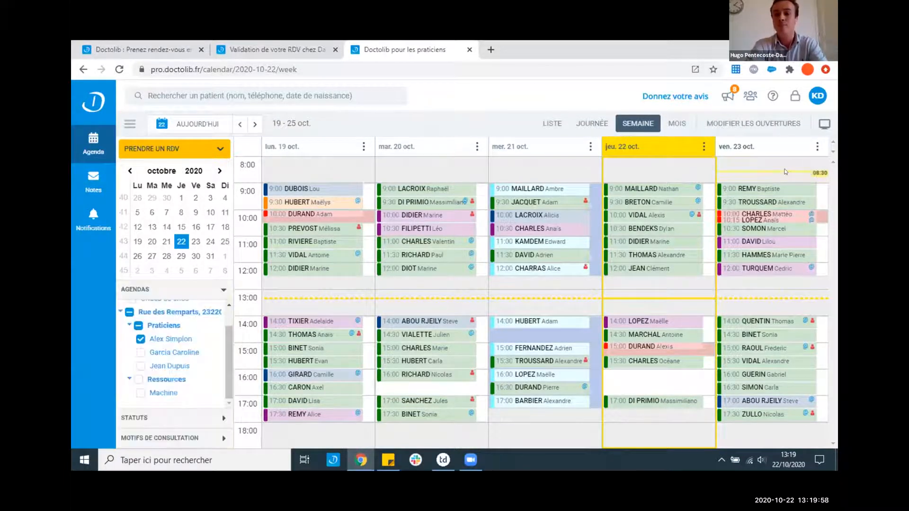
# - Block Friday 23 October 08:30–18:40 as an absence and cancel its planned appointments
pyautogui.moveTo(785, 172); pyautogui.dragTo(766, 441)
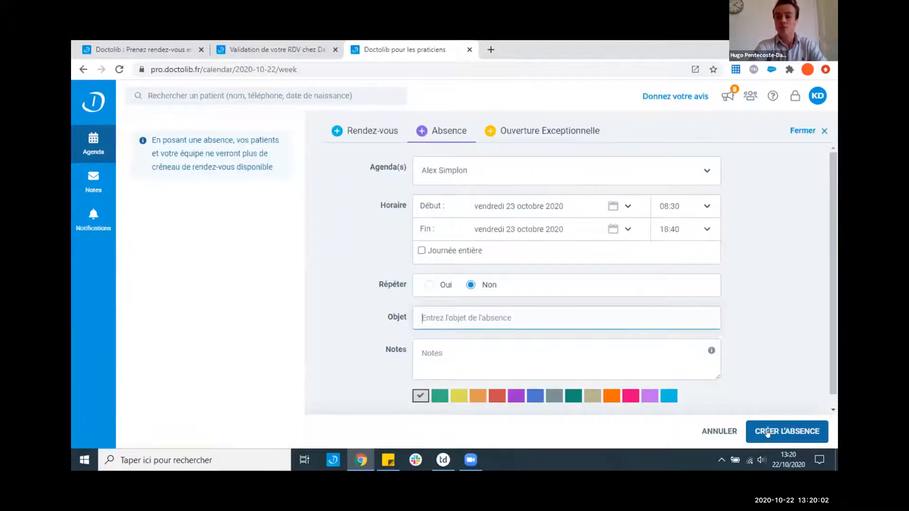
pyautogui.click(766, 430)
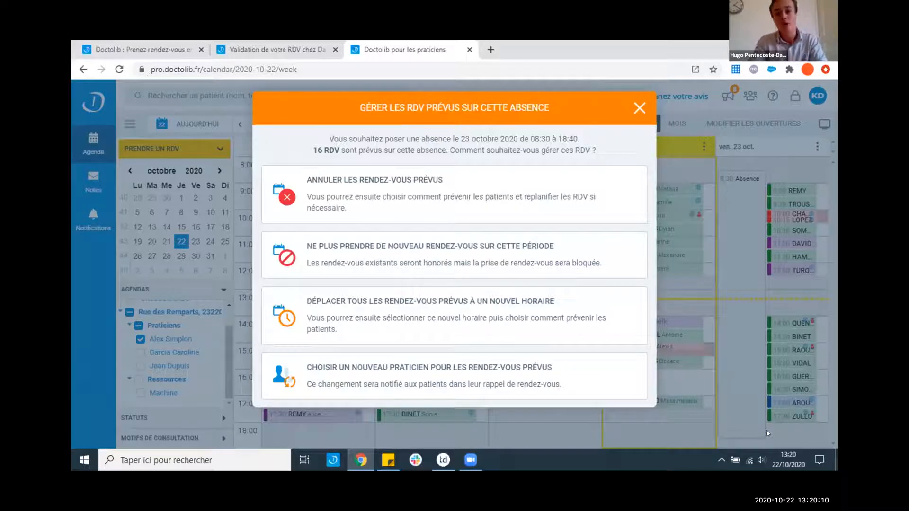
pyautogui.click(363, 206)
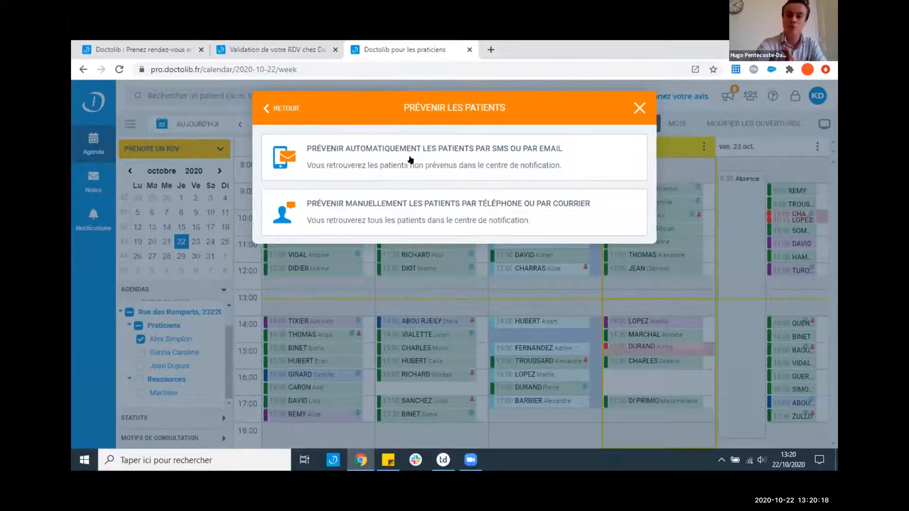
# - Close the 'Prévenir les patients' dialog to return to the 19–25 October week
pyautogui.click(637, 108)
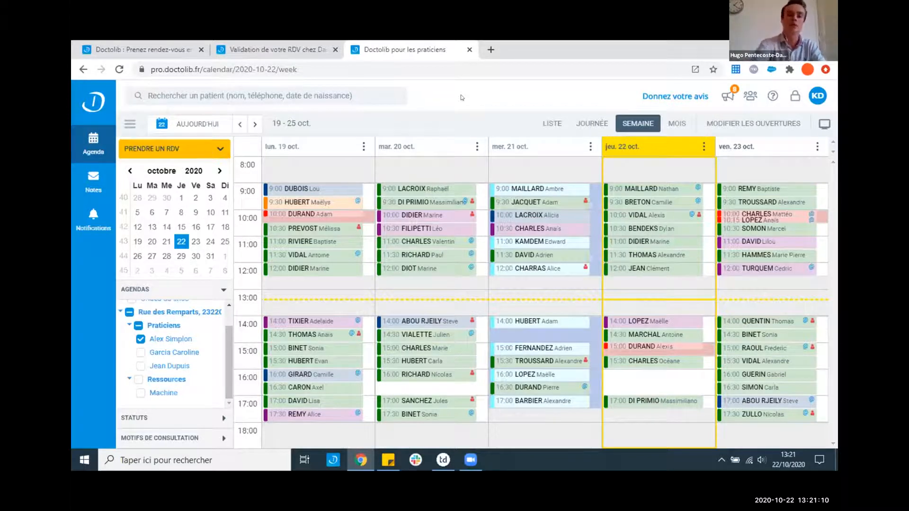
# - Start a Monday 19 October 13:00 appointment repeating weekly with Wednesday, ending after 12 sessions
pyautogui.click(300, 290)
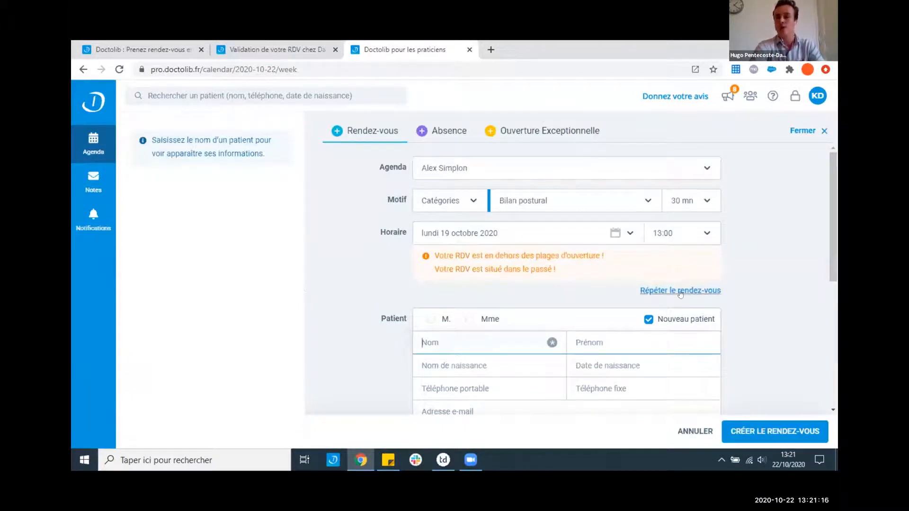
pyautogui.click(680, 292)
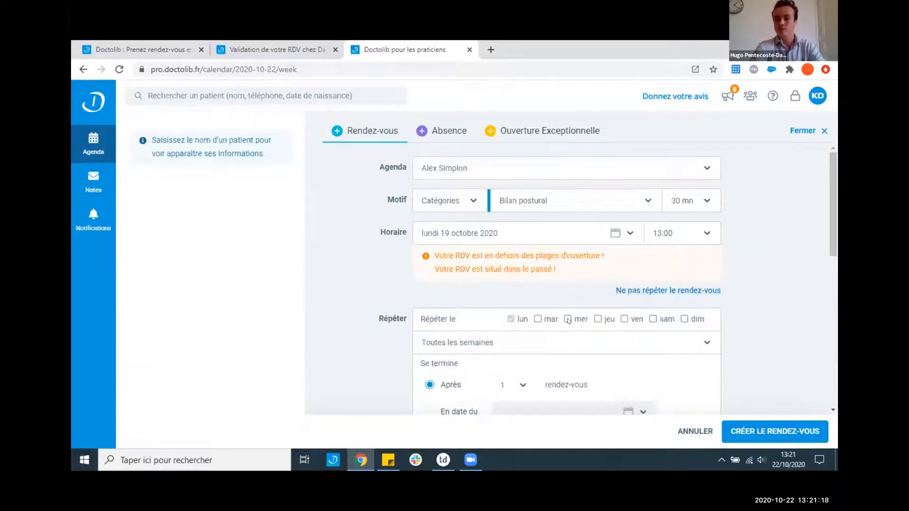
pyautogui.click(568, 319)
pyautogui.scroll(-3, 523, 233)
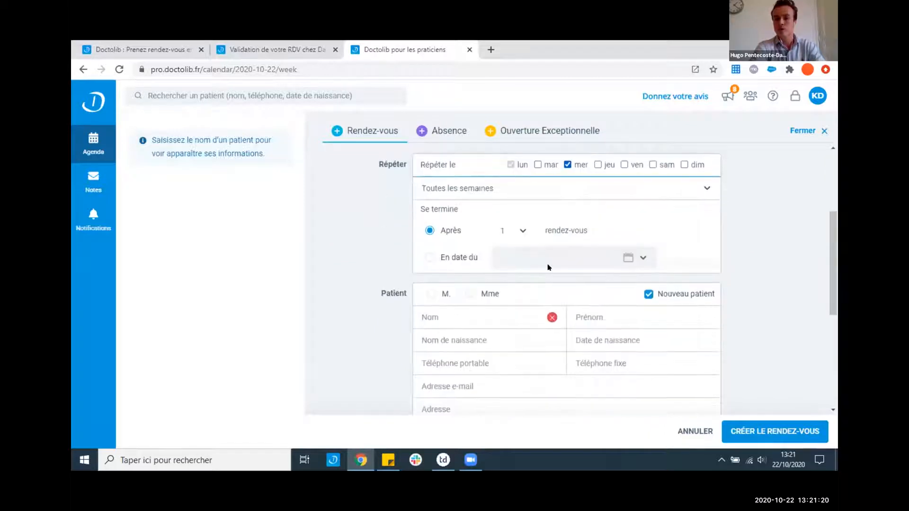
pyautogui.click(523, 233)
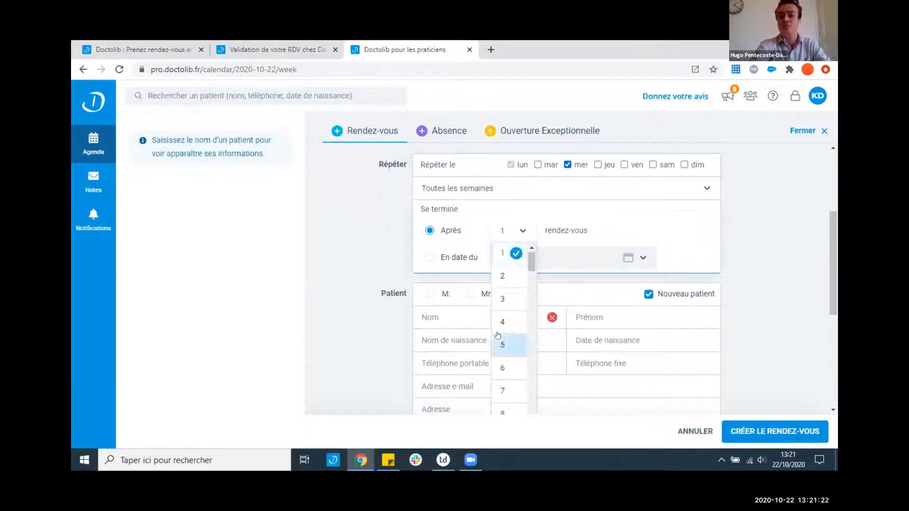
pyautogui.scroll(-2, 498, 335)
pyautogui.scroll(-1, 499, 350)
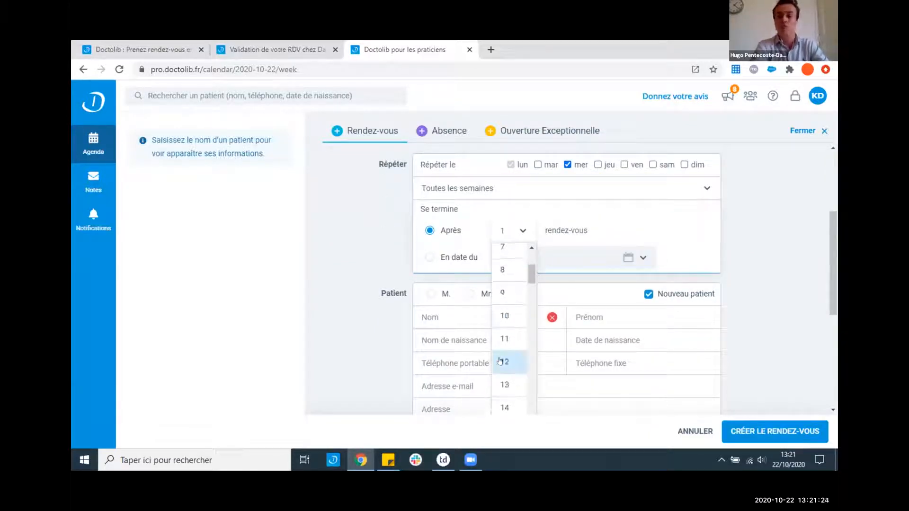
pyautogui.click(500, 361)
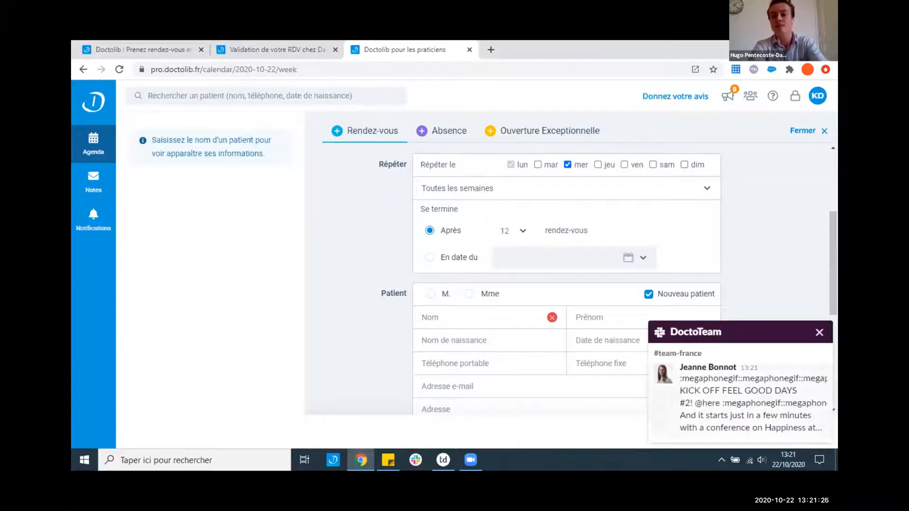
pyautogui.click(820, 332)
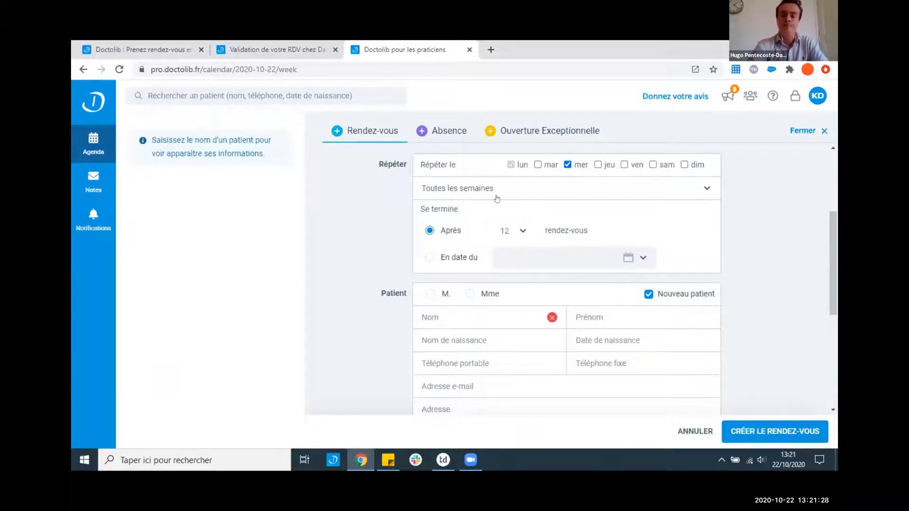
pyautogui.click(454, 315)
# - Pick the existing patient by surname and create the recurring appointment despite the past-date warning
pyautogui.write('p')
pyautogui.press('BackSpace')
pyautogui.write('DID')
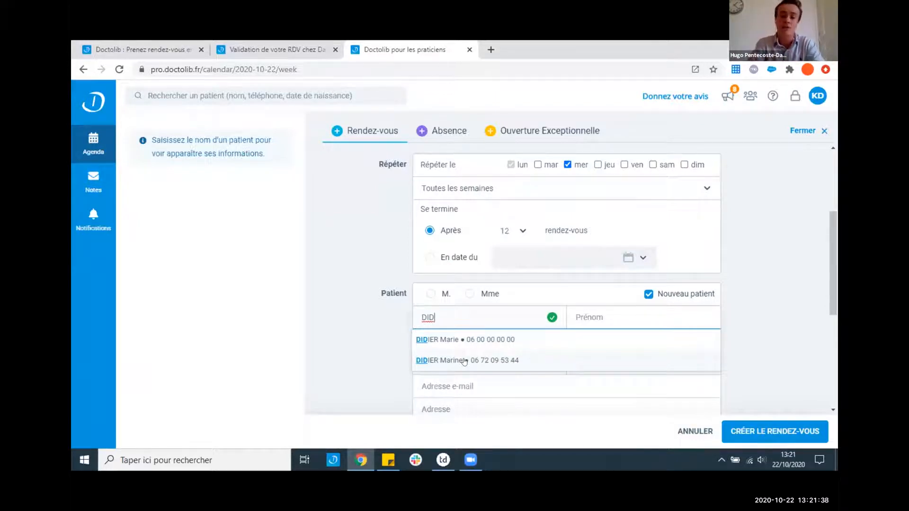
pyautogui.click(464, 361)
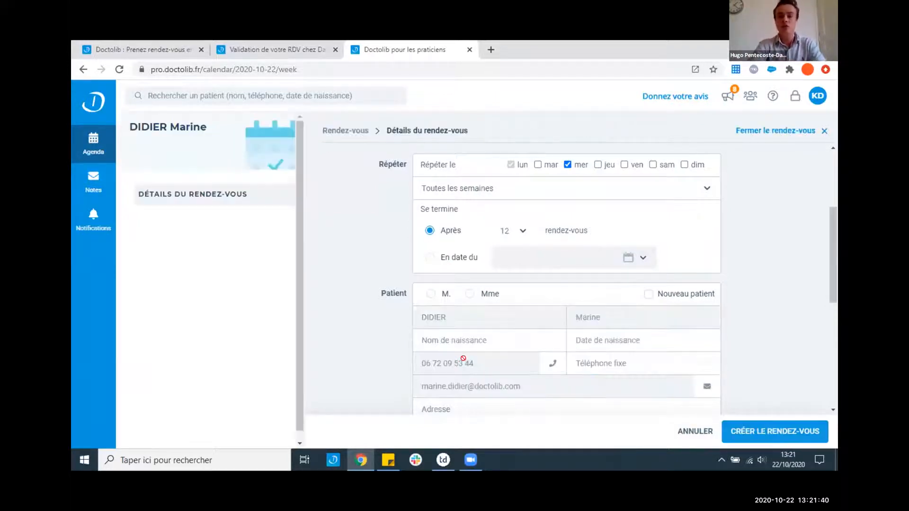
pyautogui.scroll(-10, 143, 305)
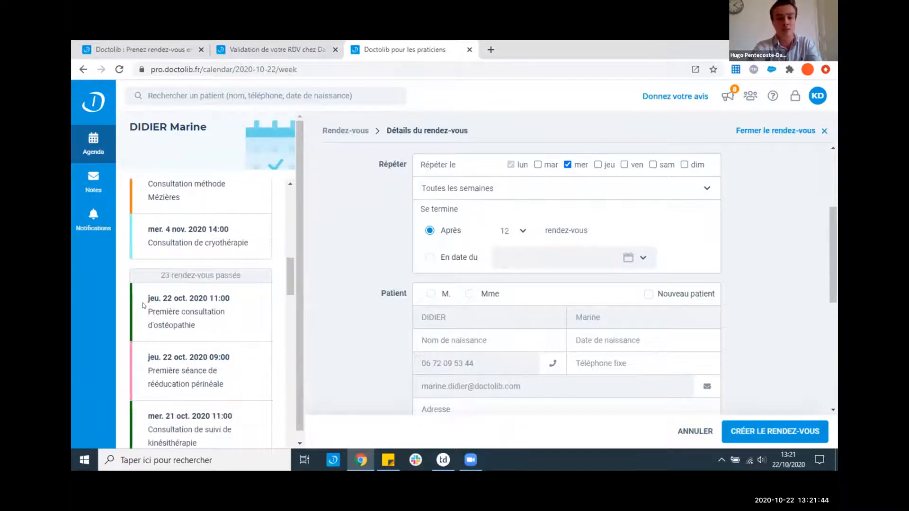
pyautogui.scroll(10, 143, 303)
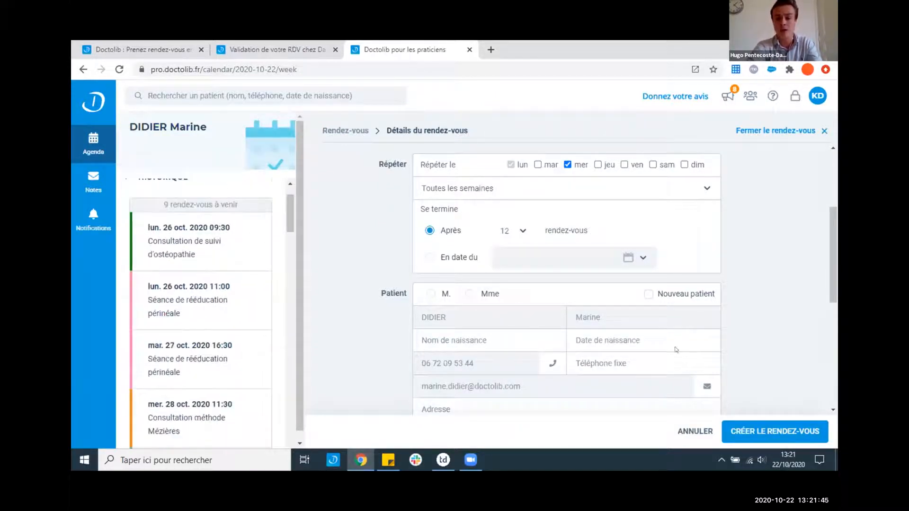
pyautogui.click(785, 431)
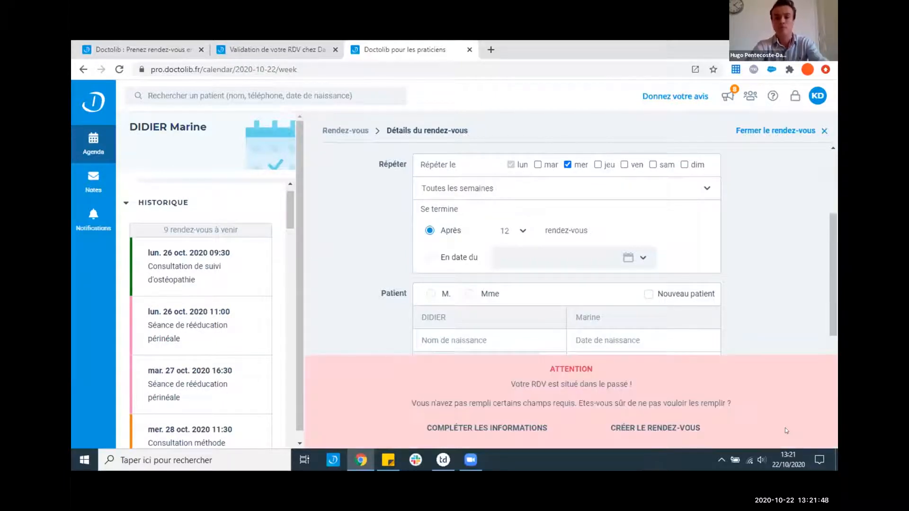
pyautogui.click(677, 428)
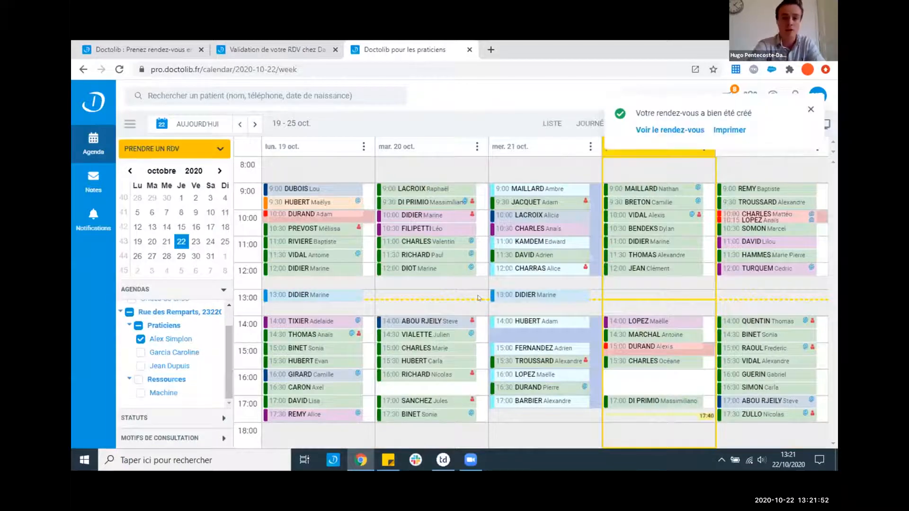
pyautogui.moveTo(507, 298)
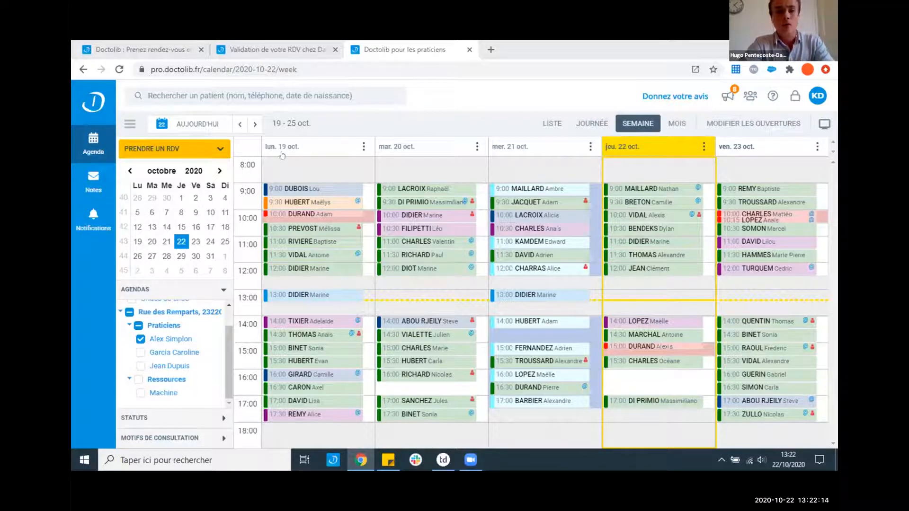
# - Try the multiple-appointment booking, then switch to the second practitioner's agenda
pyautogui.click(213, 151)
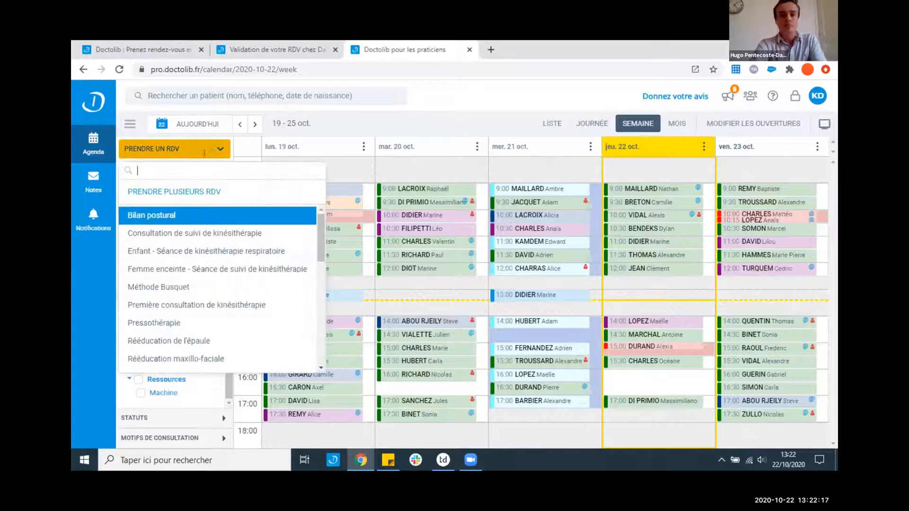
pyautogui.click(175, 191)
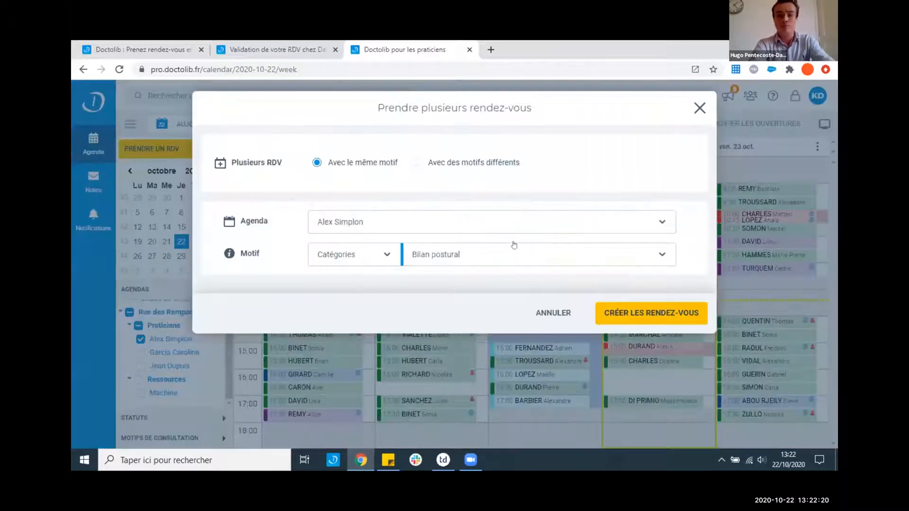
pyautogui.click(700, 108)
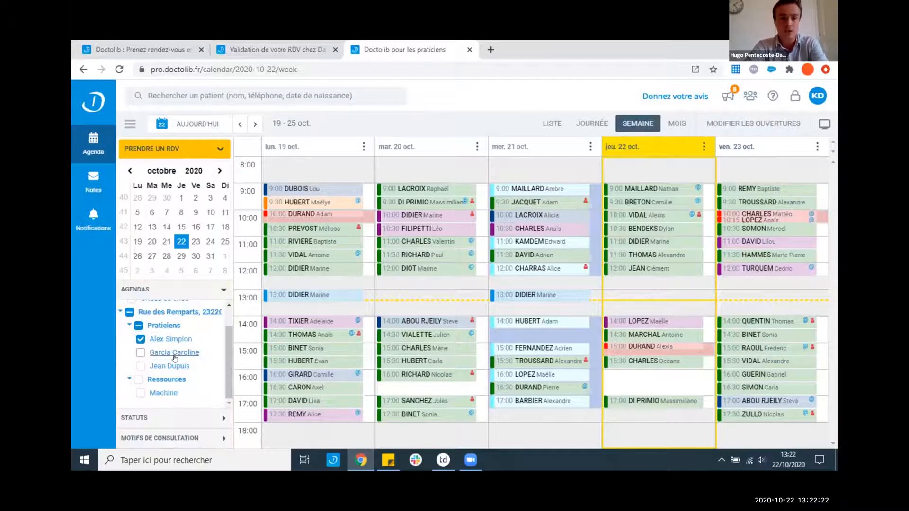
pyautogui.click(175, 352)
# - Start a multiple-appointment booking with reason Consultation de suivi de kinésithérapie
pyautogui.click(213, 148)
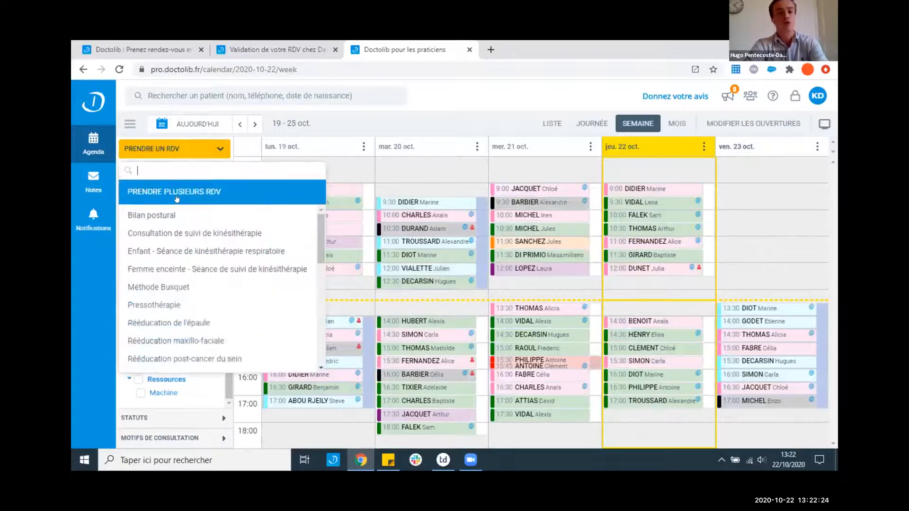
pyautogui.click(177, 198)
pyautogui.click(463, 256)
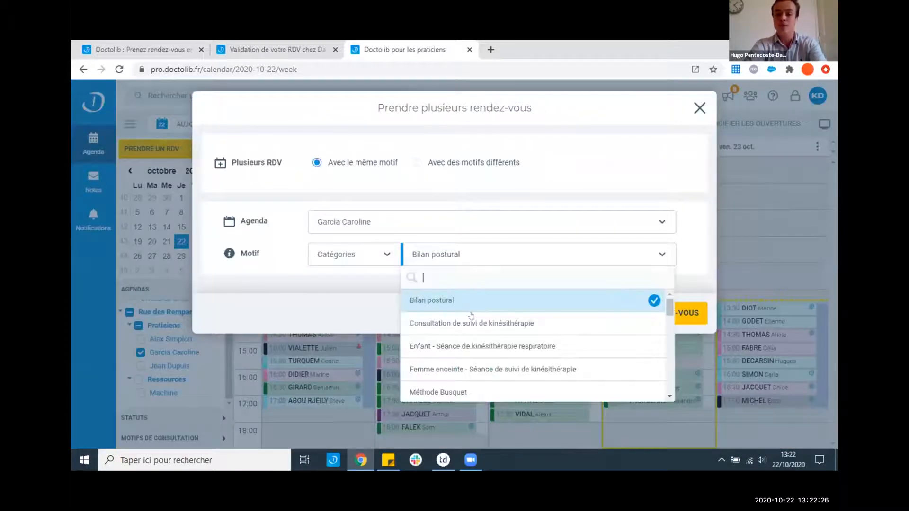
pyautogui.click(470, 322)
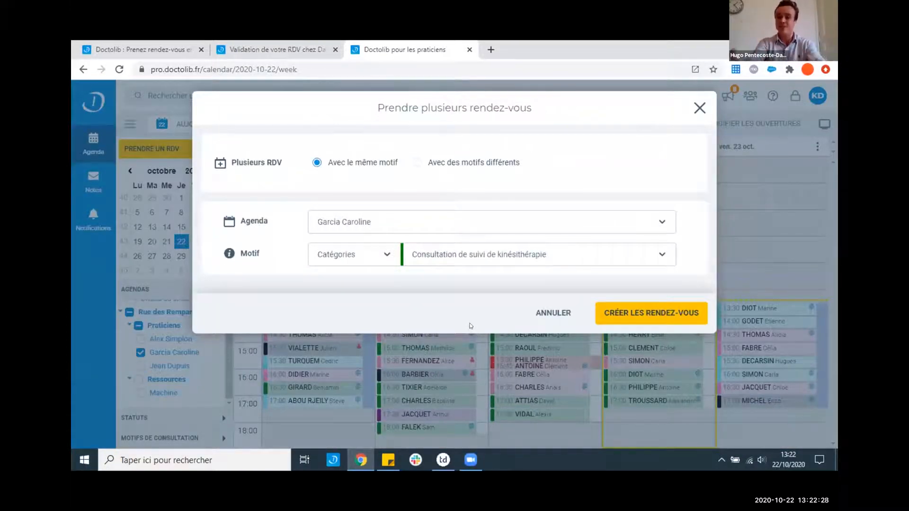
pyautogui.click(623, 315)
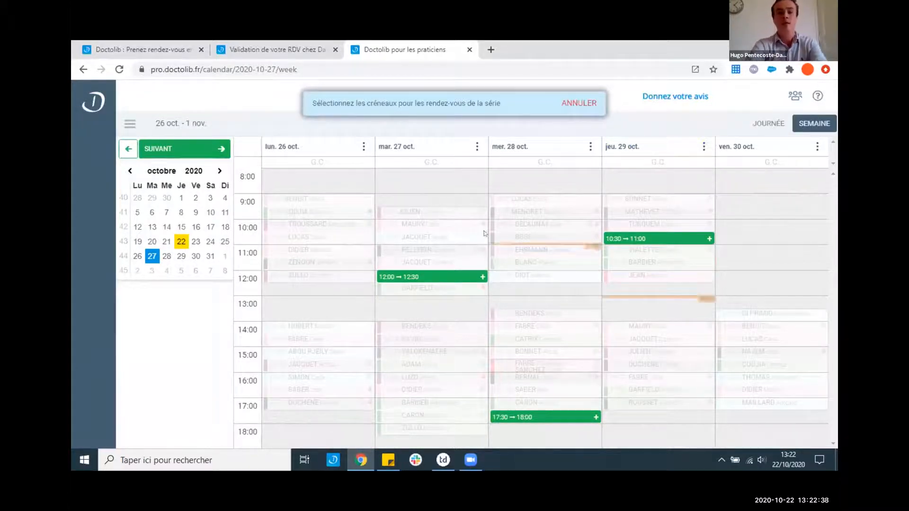
pyautogui.click(404, 276)
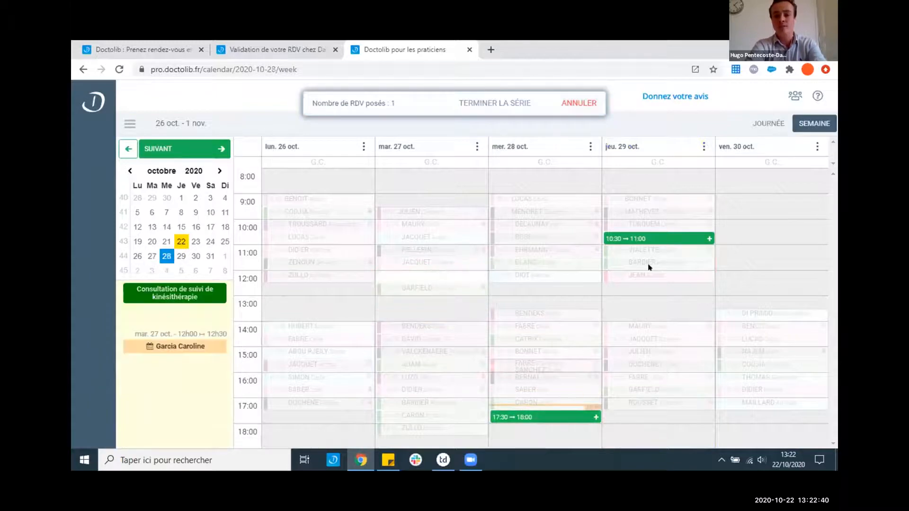
pyautogui.click(653, 243)
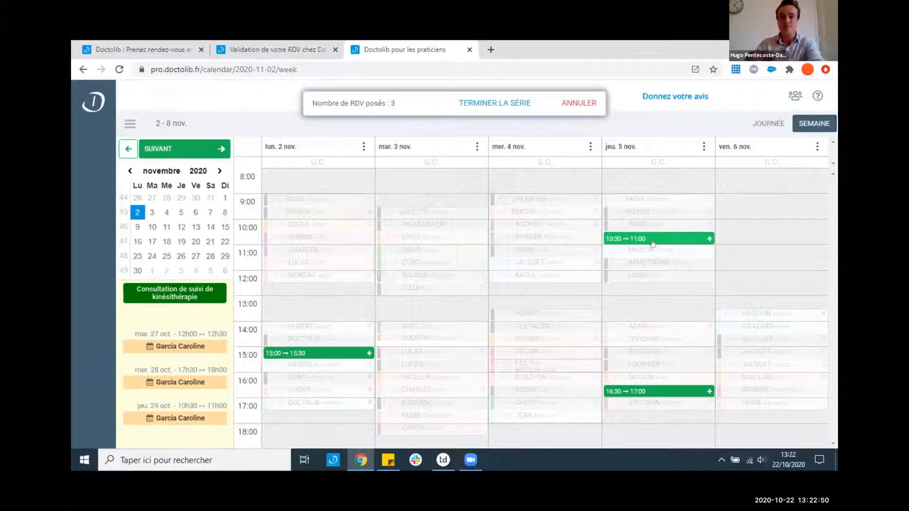
pyautogui.click(577, 108)
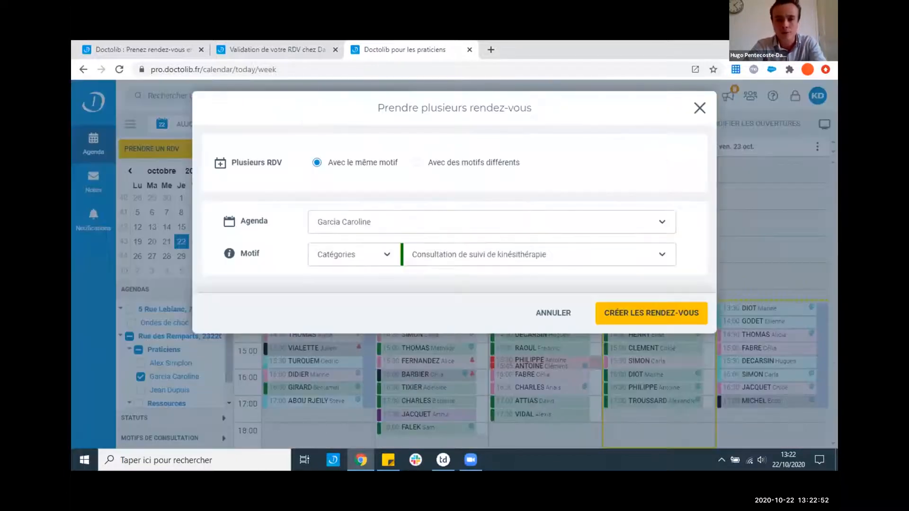
# - Close the 'Prendre plusieurs rendez-vous' dialog, leaving the second practitioner's 19–25 October agenda
pyautogui.click(698, 109)
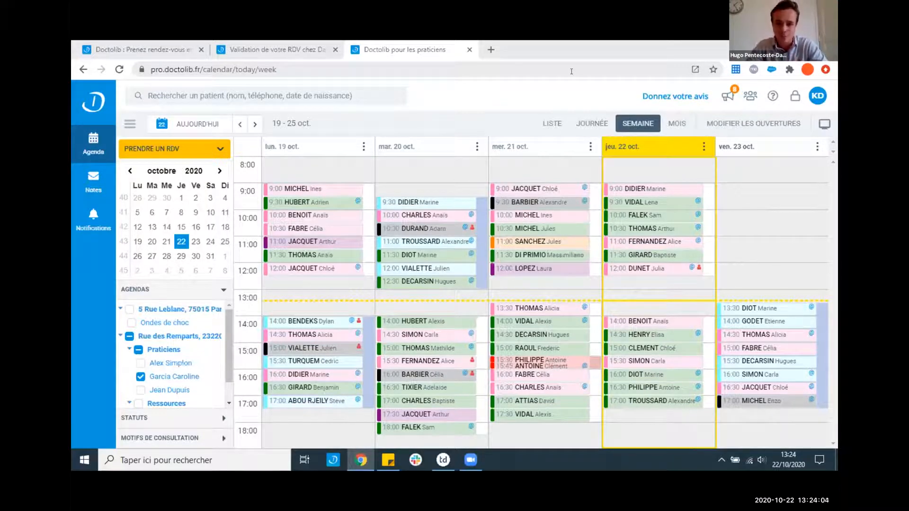
pyautogui.moveTo(461, 430)
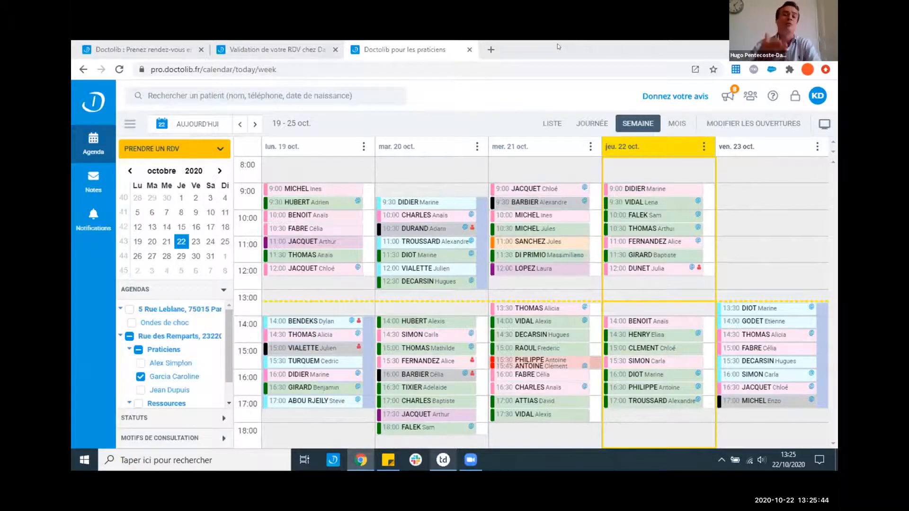
pyautogui.moveTo(497, 196)
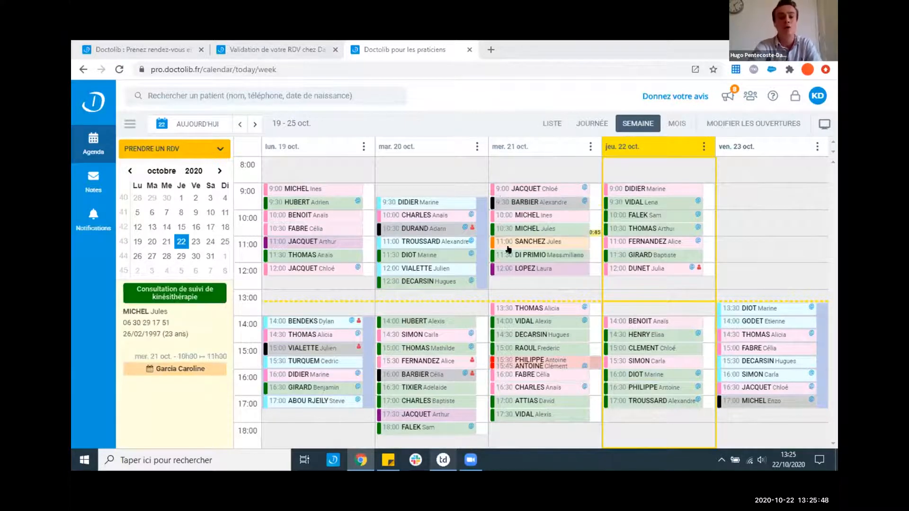
# - Dismiss the recent patients list and tick the second practitioner under Praticiens
pyautogui.moveTo(507, 247)
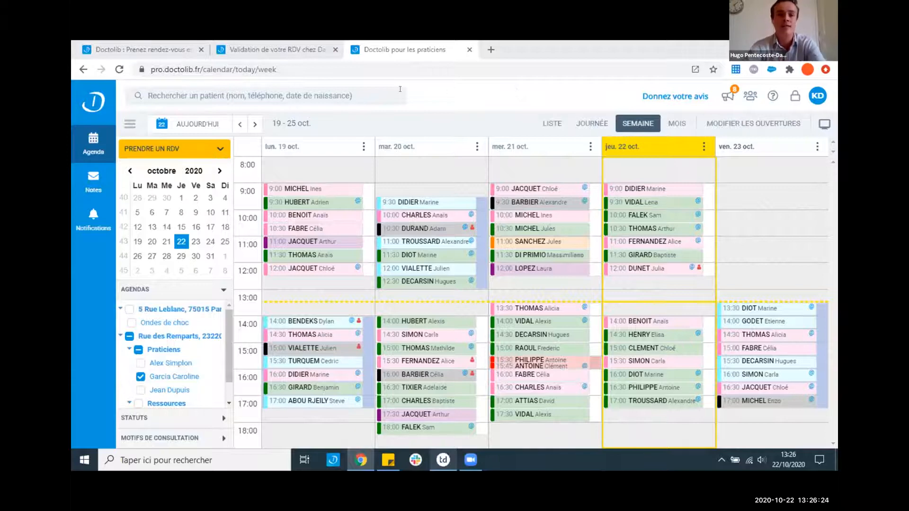
pyautogui.click(330, 95)
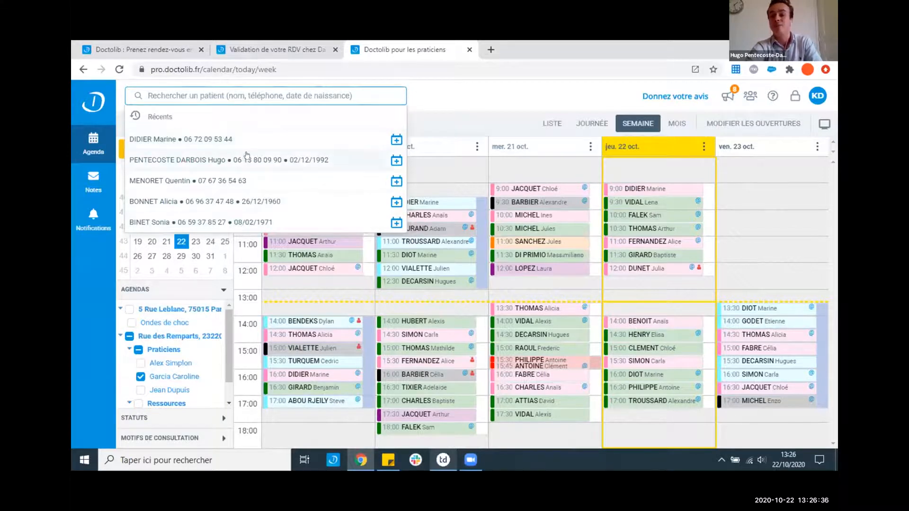
pyautogui.click(434, 115)
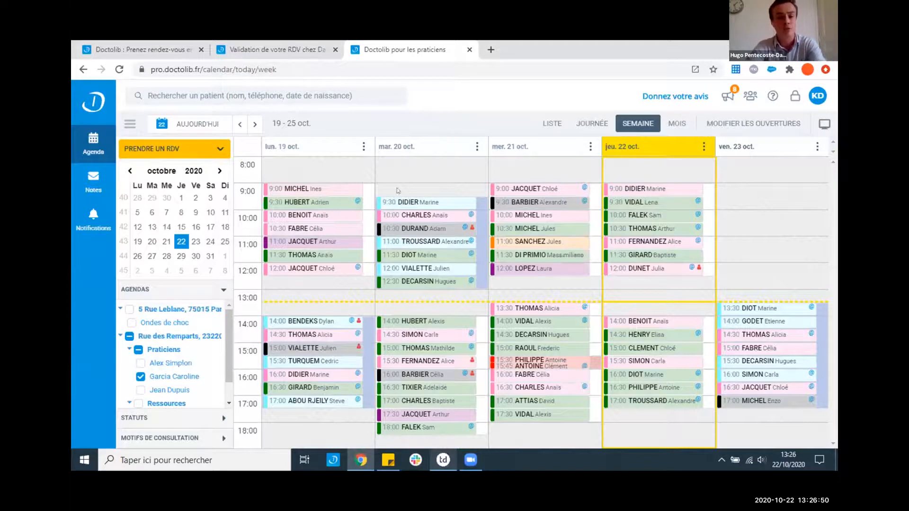
pyautogui.click(140, 363)
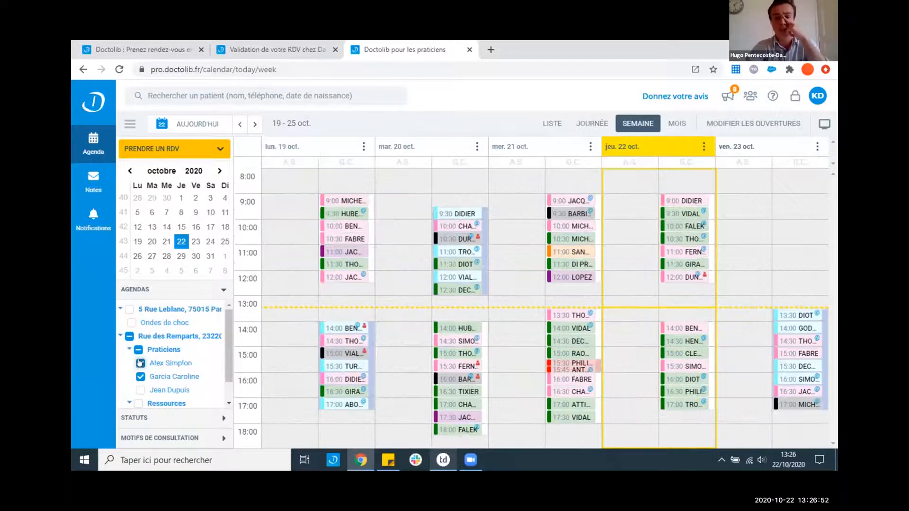
# - Save a Thursday 22 October note saying the patient dropped off his prescription, linked to him
pyautogui.click(704, 147)
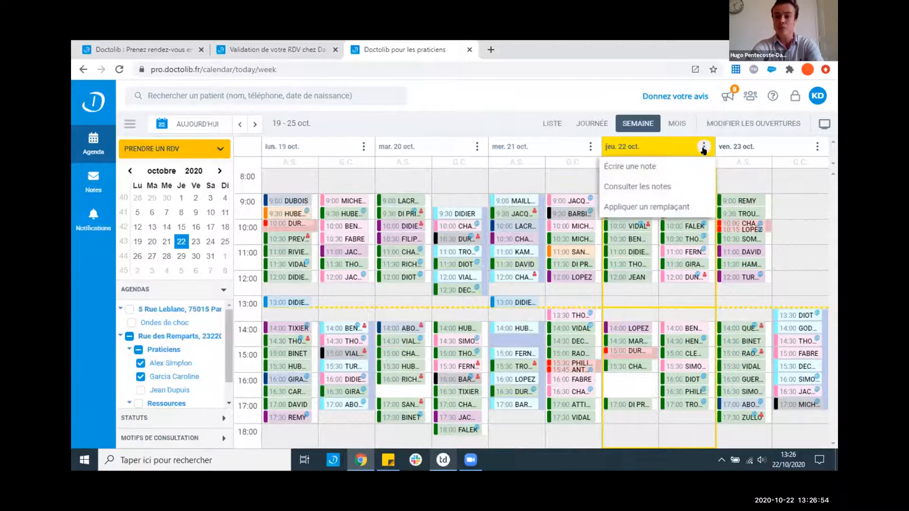
pyautogui.click(656, 167)
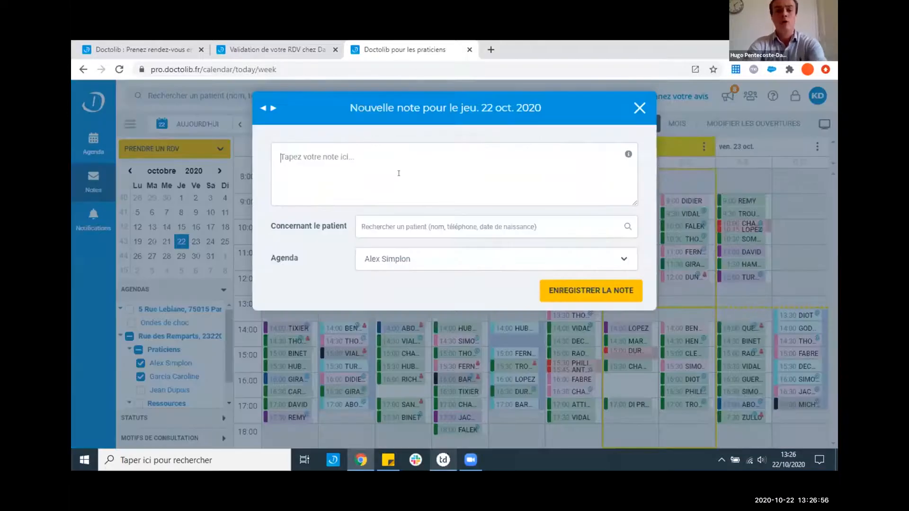
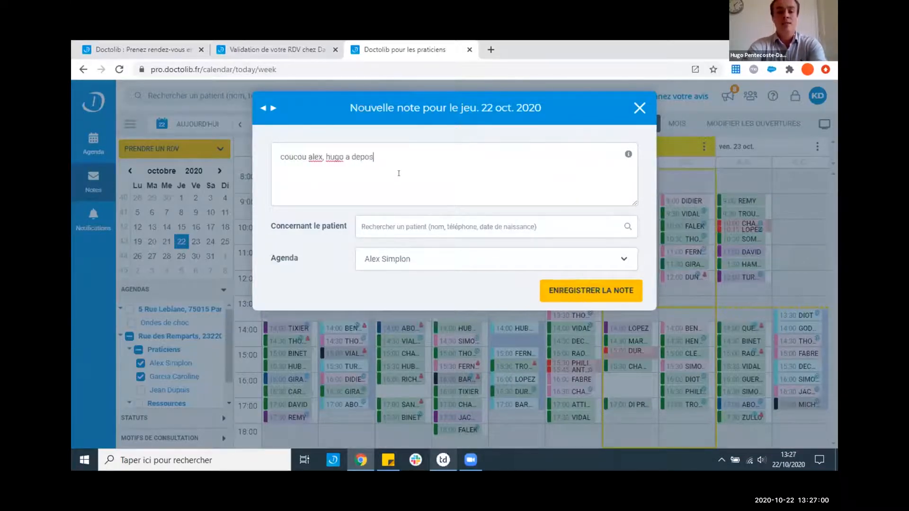
pyautogui.write('e son ordo')
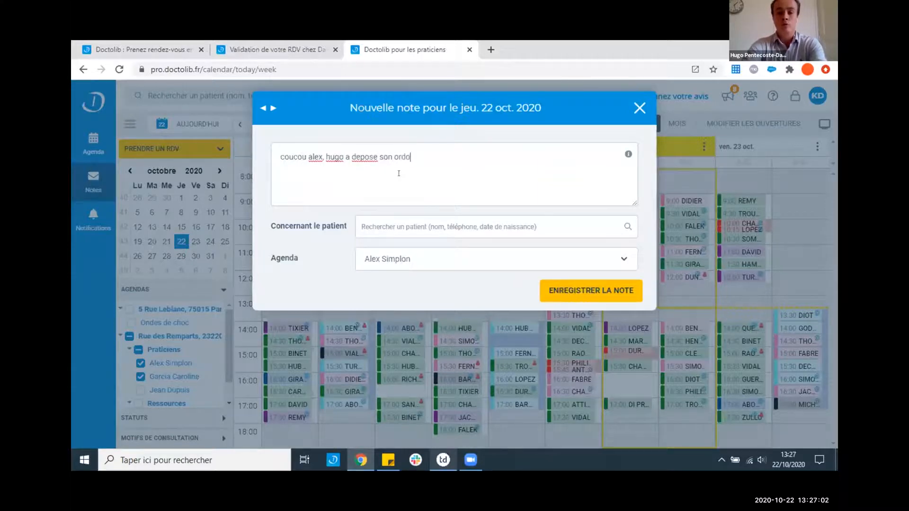
pyautogui.write(',')
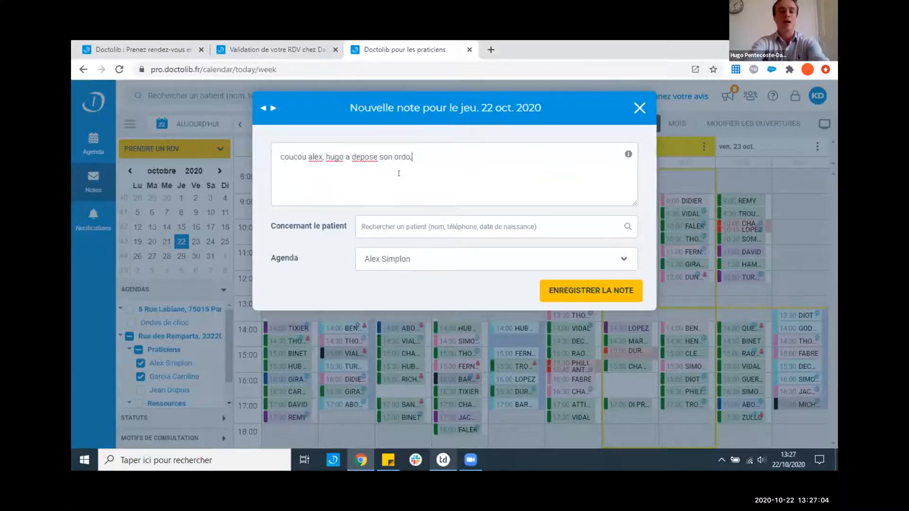
pyautogui.write('etctzhjfqshfj')
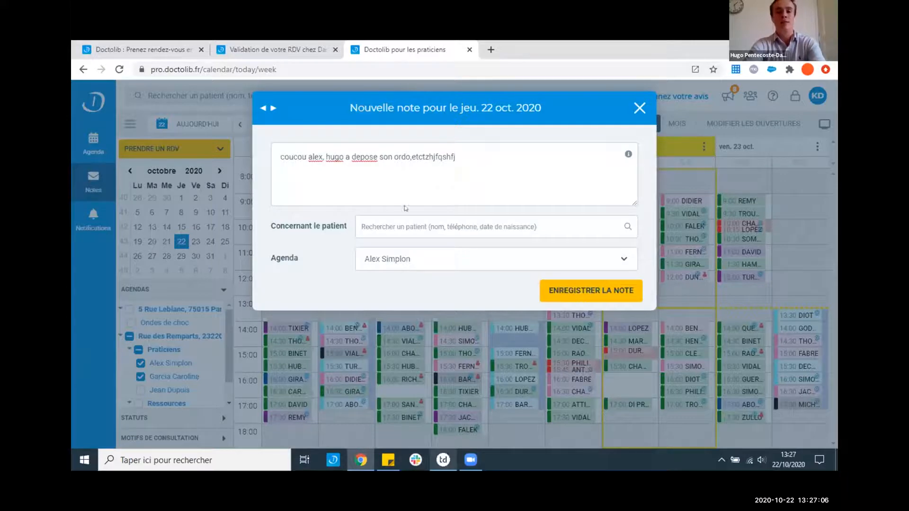
pyautogui.click(407, 224)
pyautogui.write('pente')
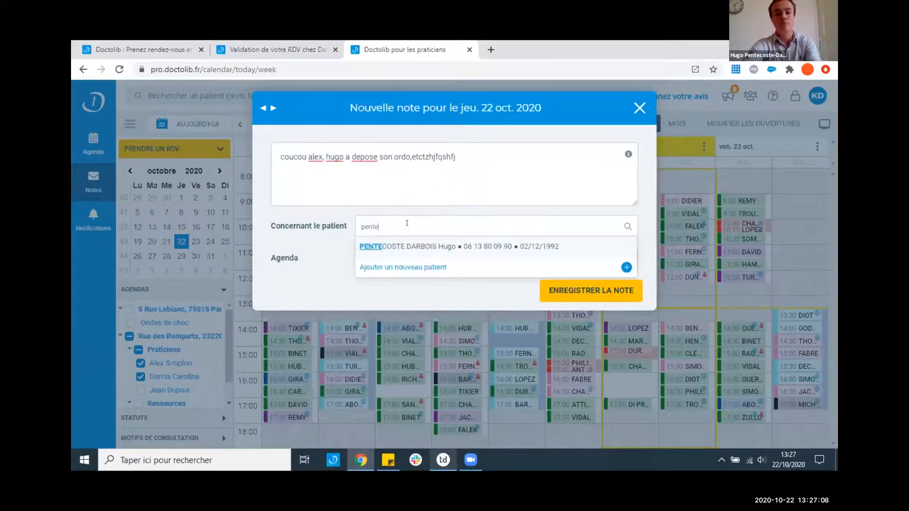
pyautogui.click(417, 252)
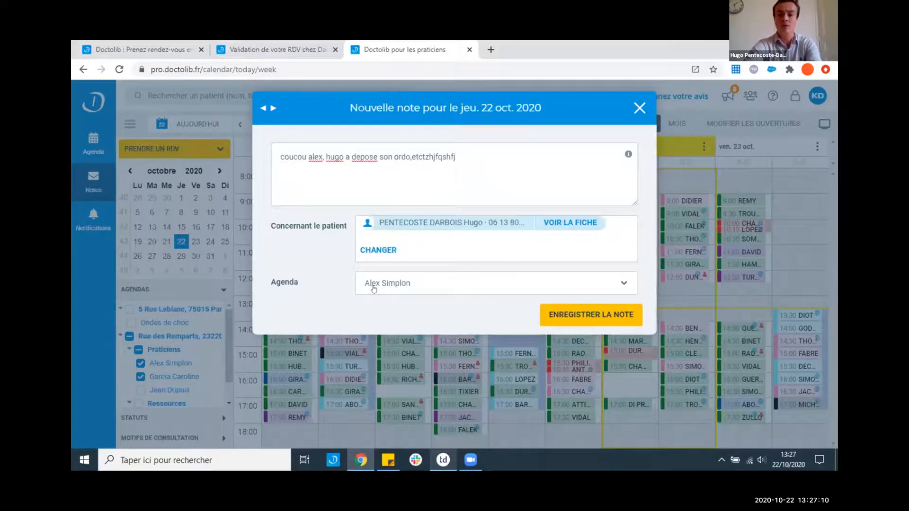
pyautogui.click(563, 313)
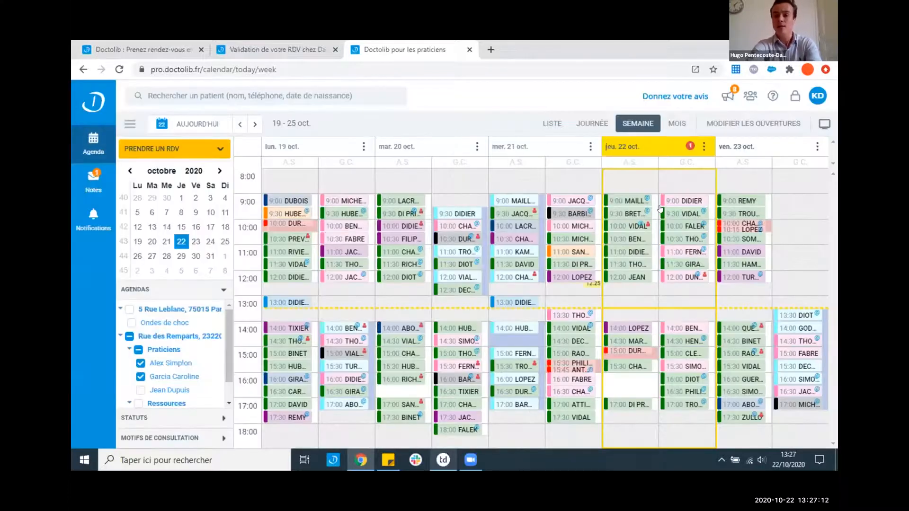
# - Save a short thank-you reply on the 22 October note and close the notes
pyautogui.click(691, 145)
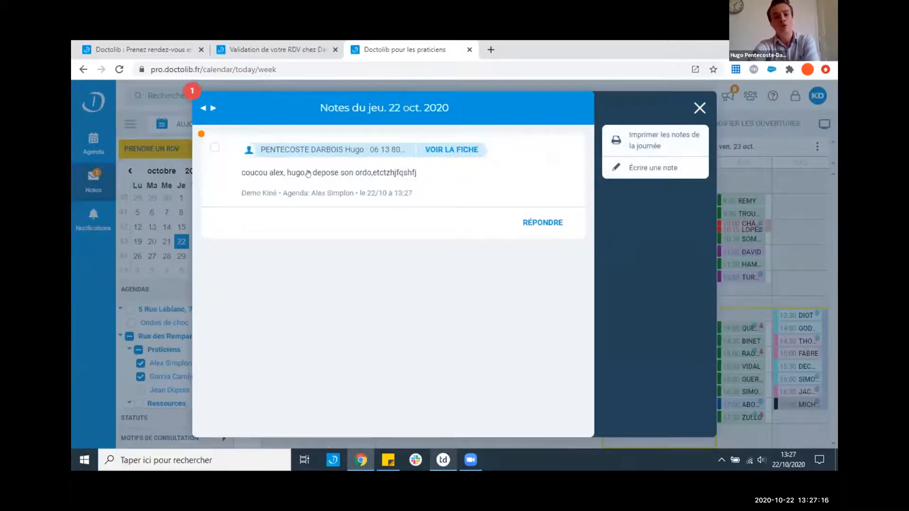
pyautogui.click(532, 221)
pyautogui.write('merci')
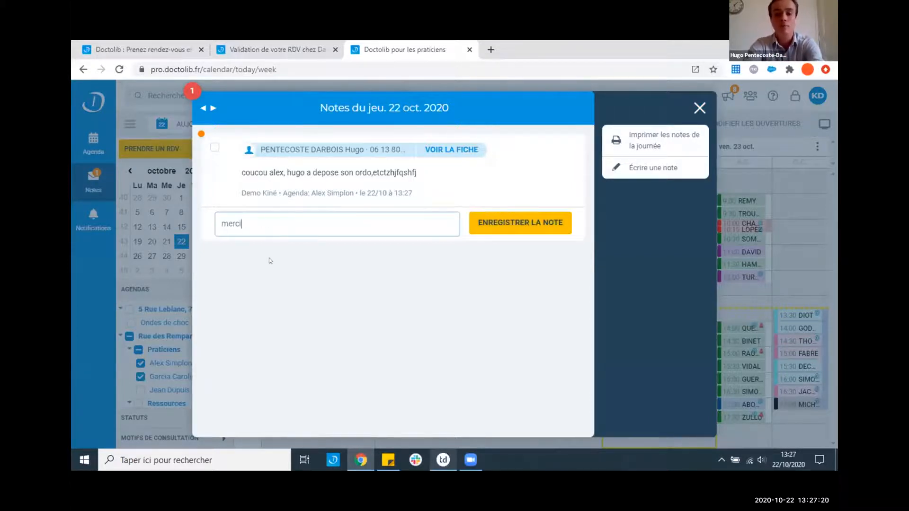
pyautogui.click(493, 224)
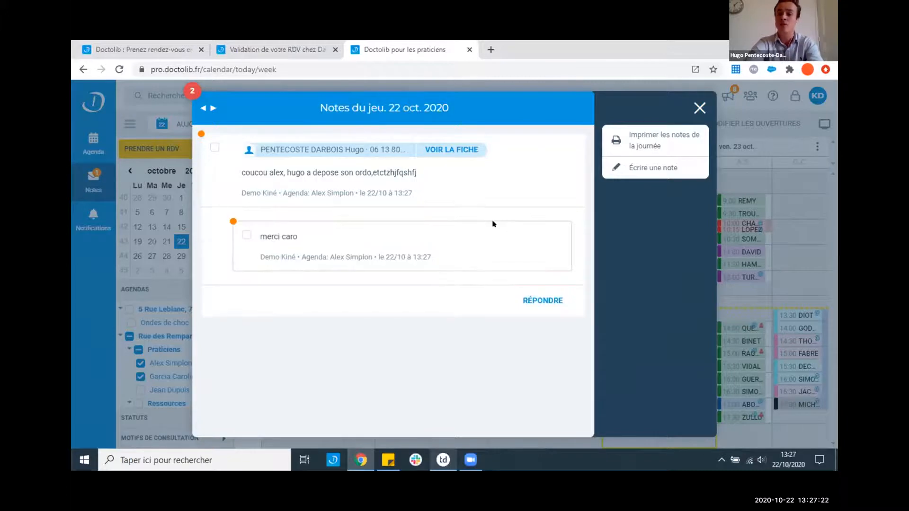
pyautogui.click(699, 108)
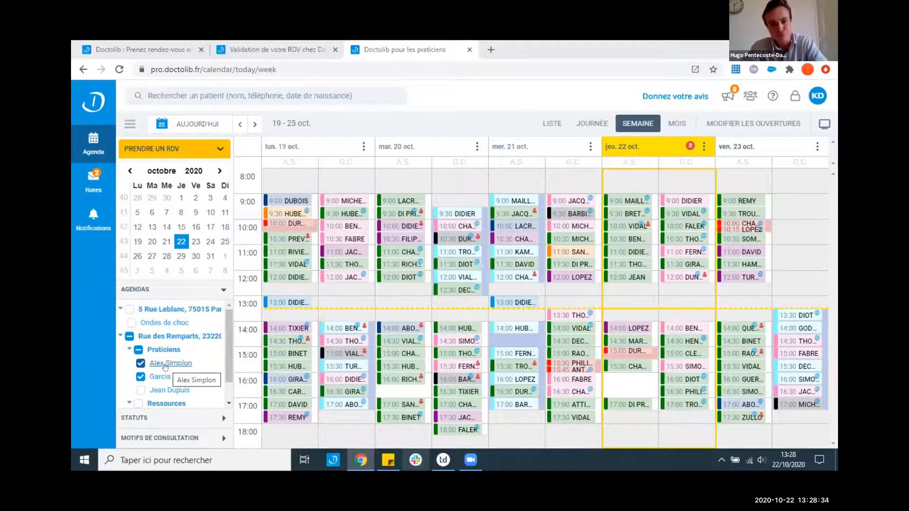
pyautogui.moveTo(418, 422)
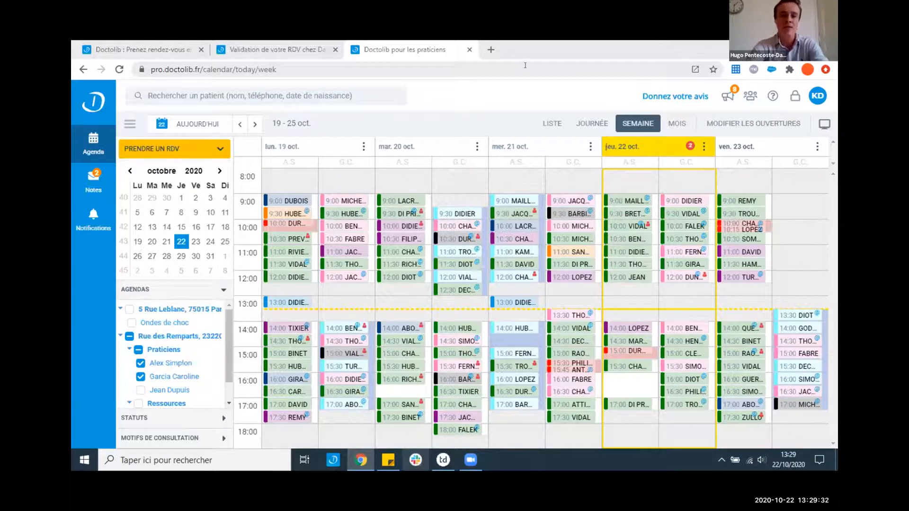
# - Review and close the Tuesday 20 October 9:00 appointment, then bring up recent patients
pyautogui.click(401, 201)
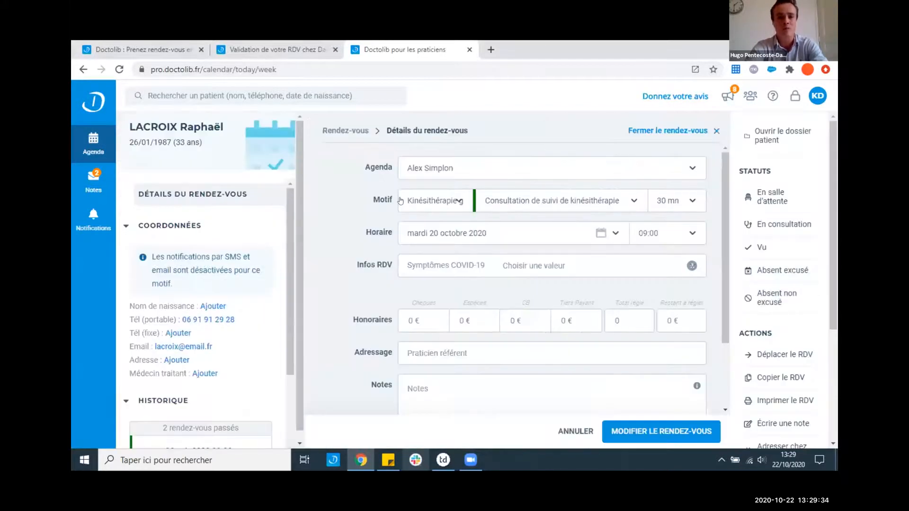
pyautogui.scroll(-2, 136, 280)
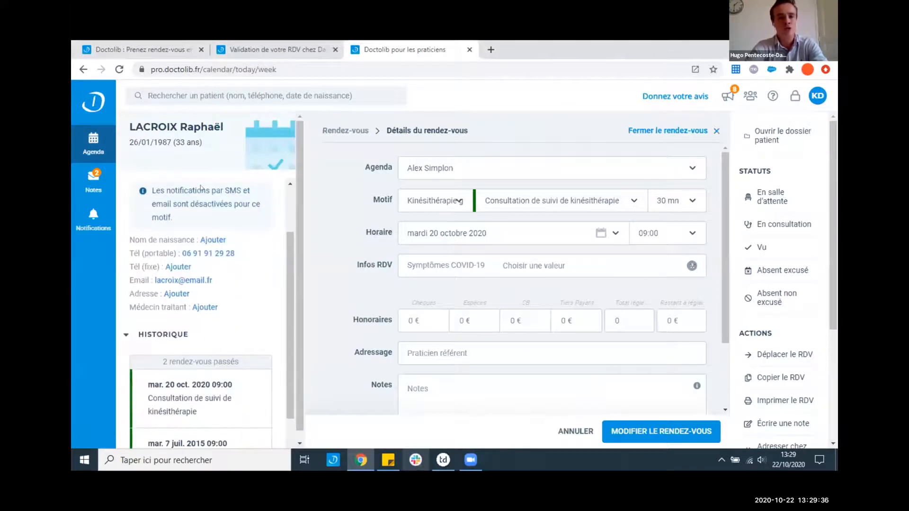
pyautogui.scroll(2, 162, 257)
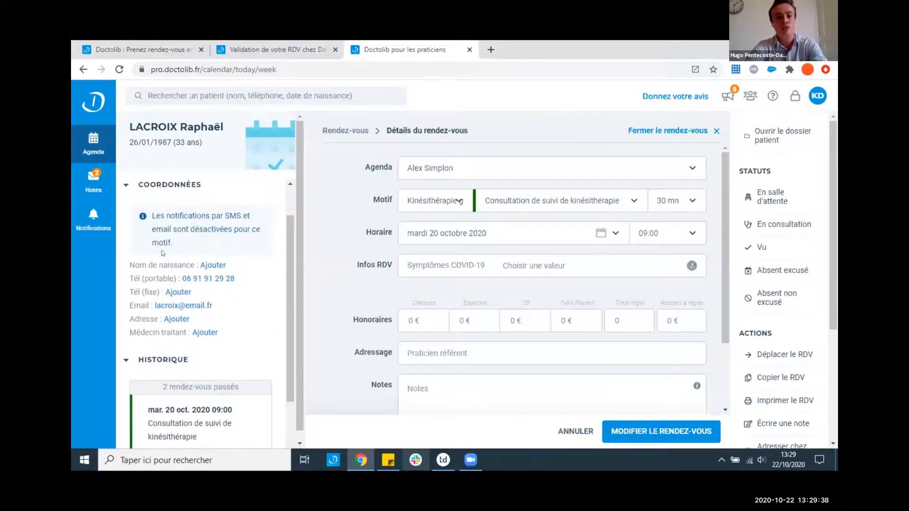
pyautogui.click(685, 136)
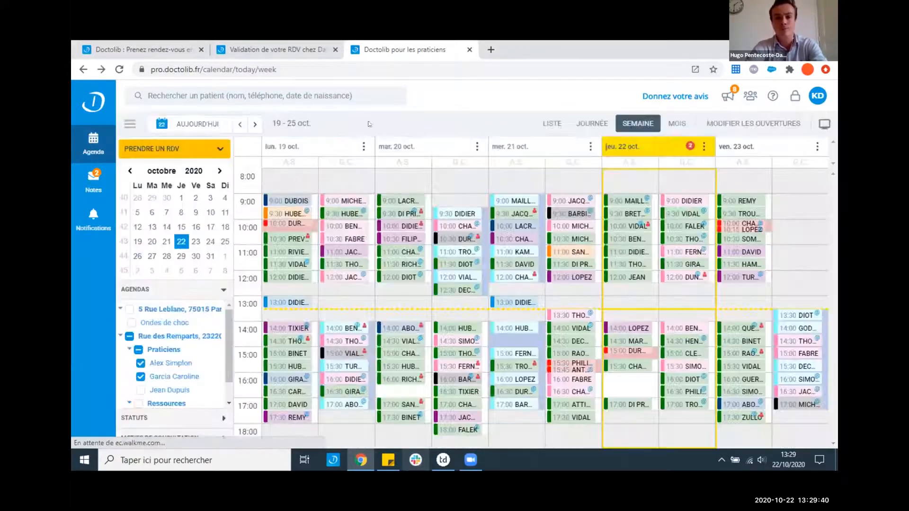
pyautogui.click(265, 93)
pyautogui.click(204, 161)
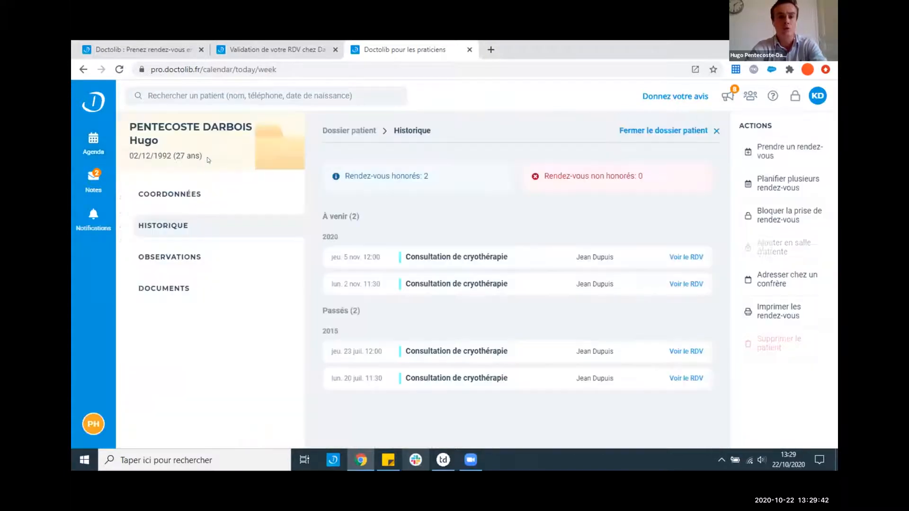
pyautogui.click(178, 194)
pyautogui.click(175, 258)
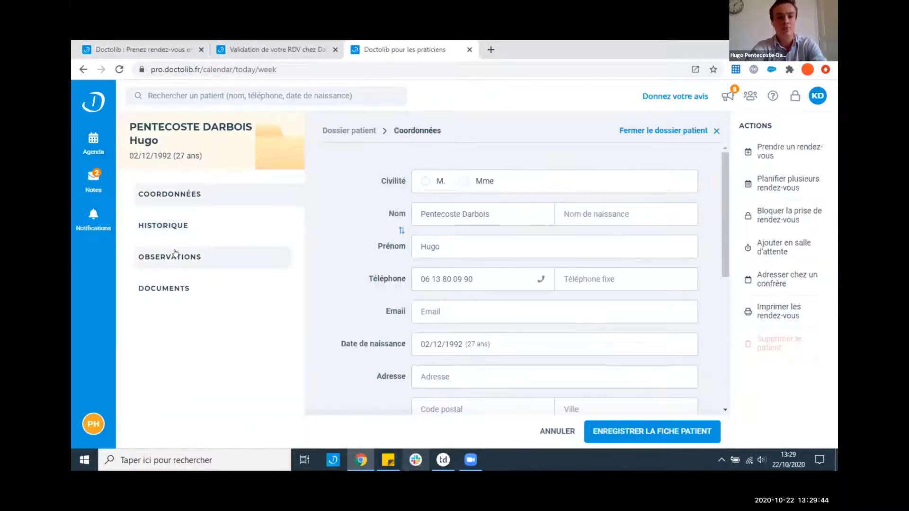
pyautogui.click(156, 226)
pyautogui.click(159, 195)
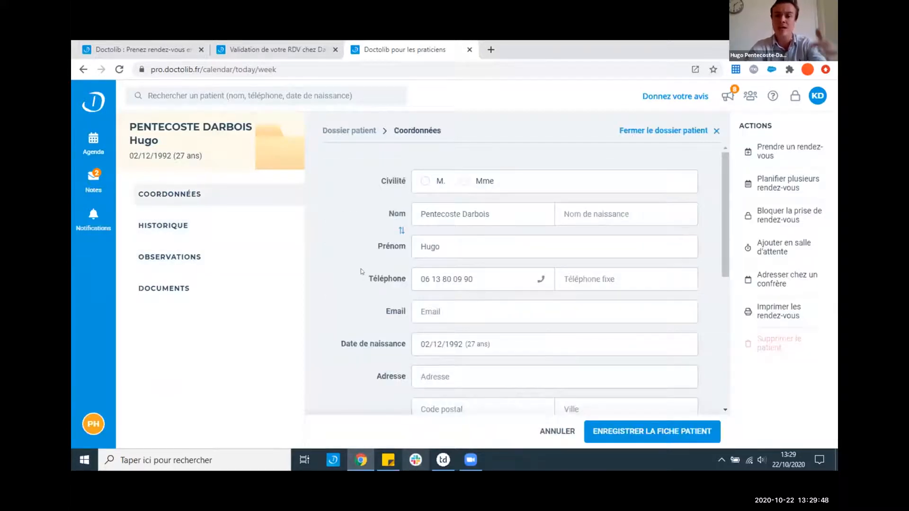
pyautogui.scroll(-3, 363, 271)
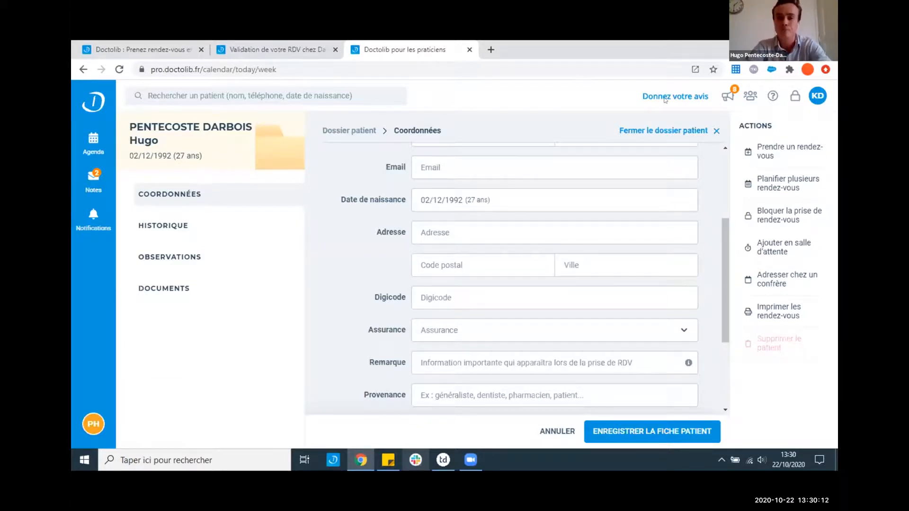
pyautogui.click(661, 131)
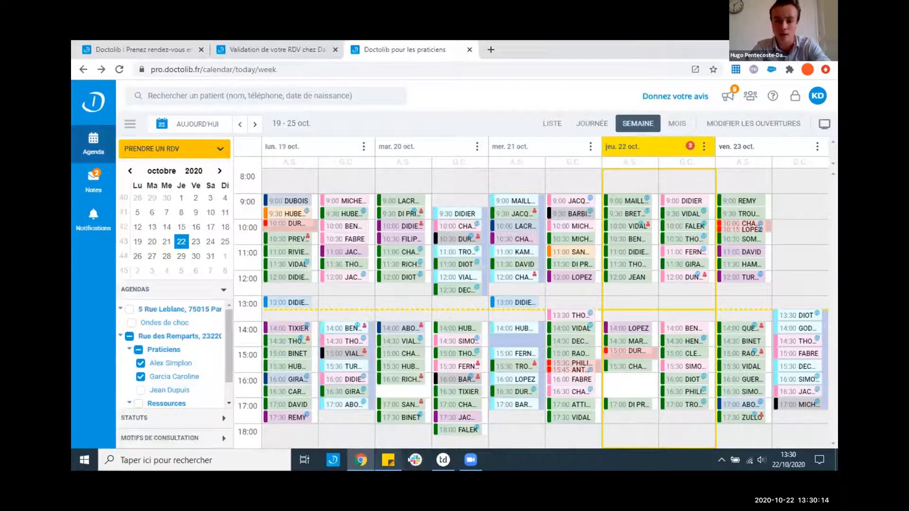